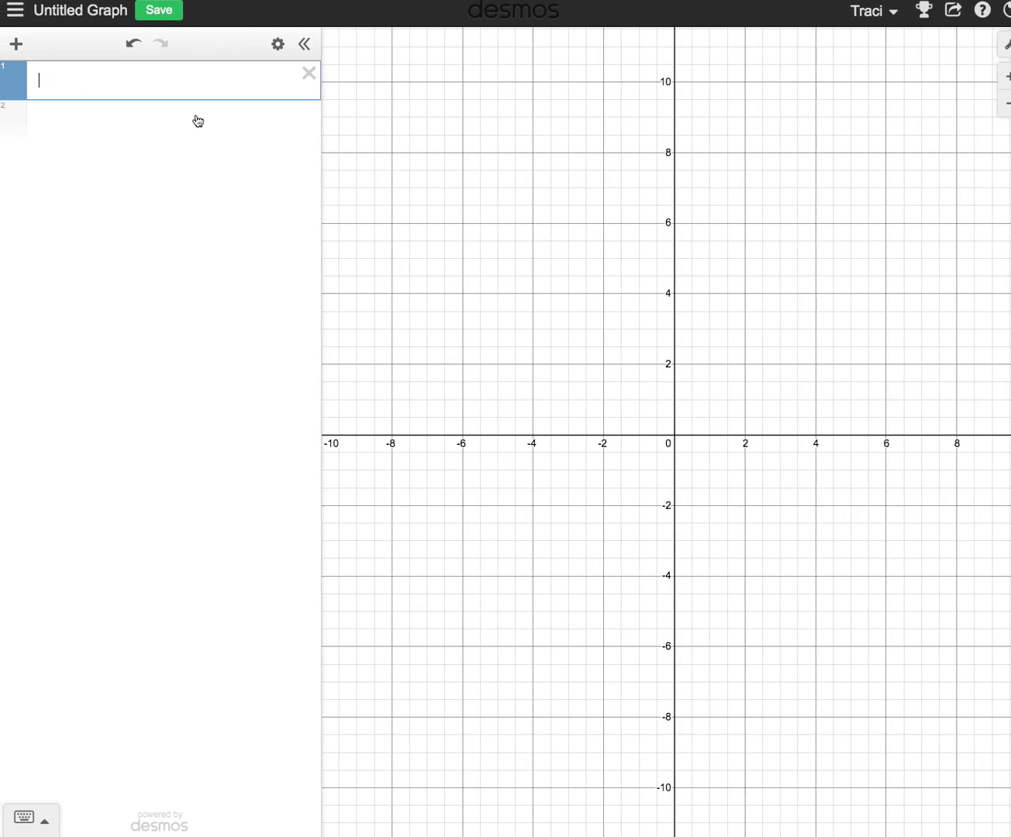
- Enter y=5x-3 in the first expression row to plot the line
{"action": "type", "text": "y=5x"}
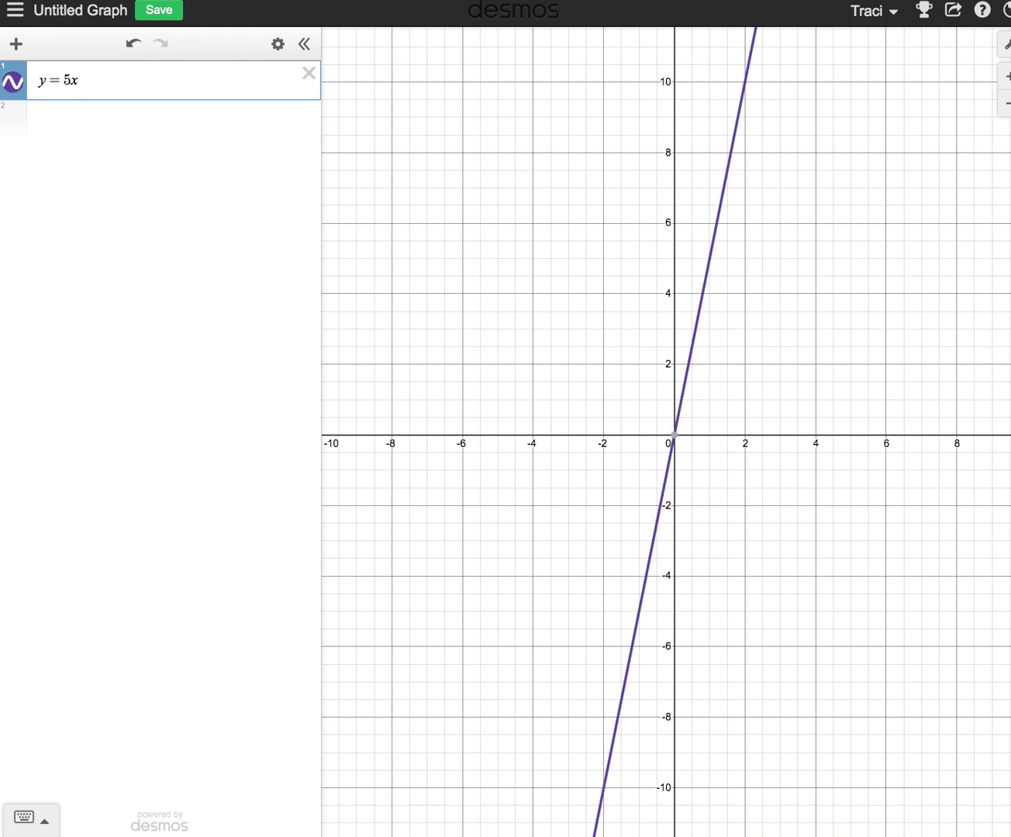
{"action": "type", "text": "-3"}
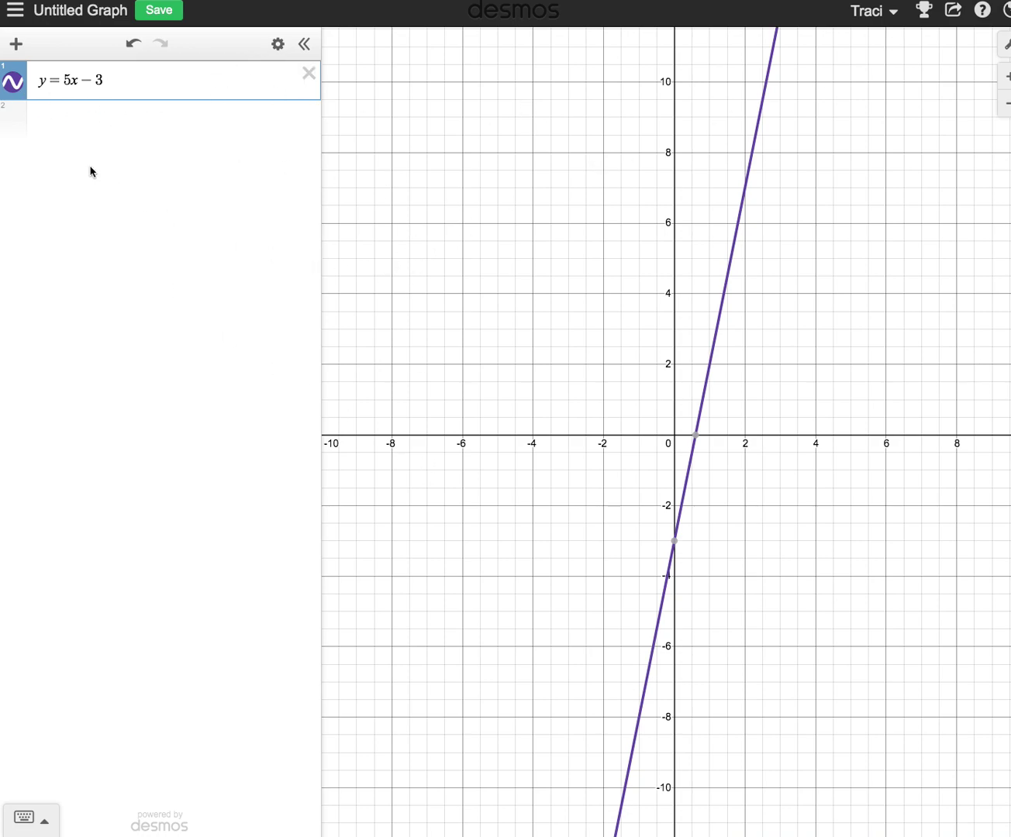
- Give the y = 5x − 3 line a solid style and green colour, after briefly trying dashed
{"action": "left_click", "coordinate": [13, 86]}
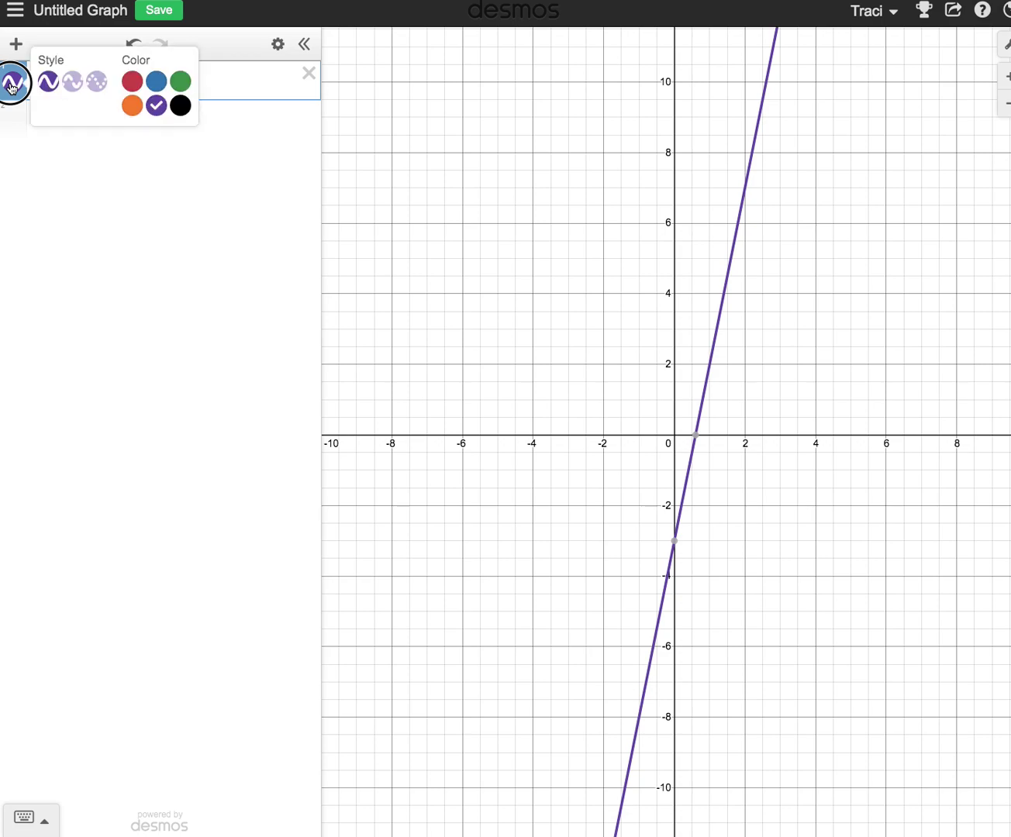
{"action": "left_click", "coordinate": [74, 82]}
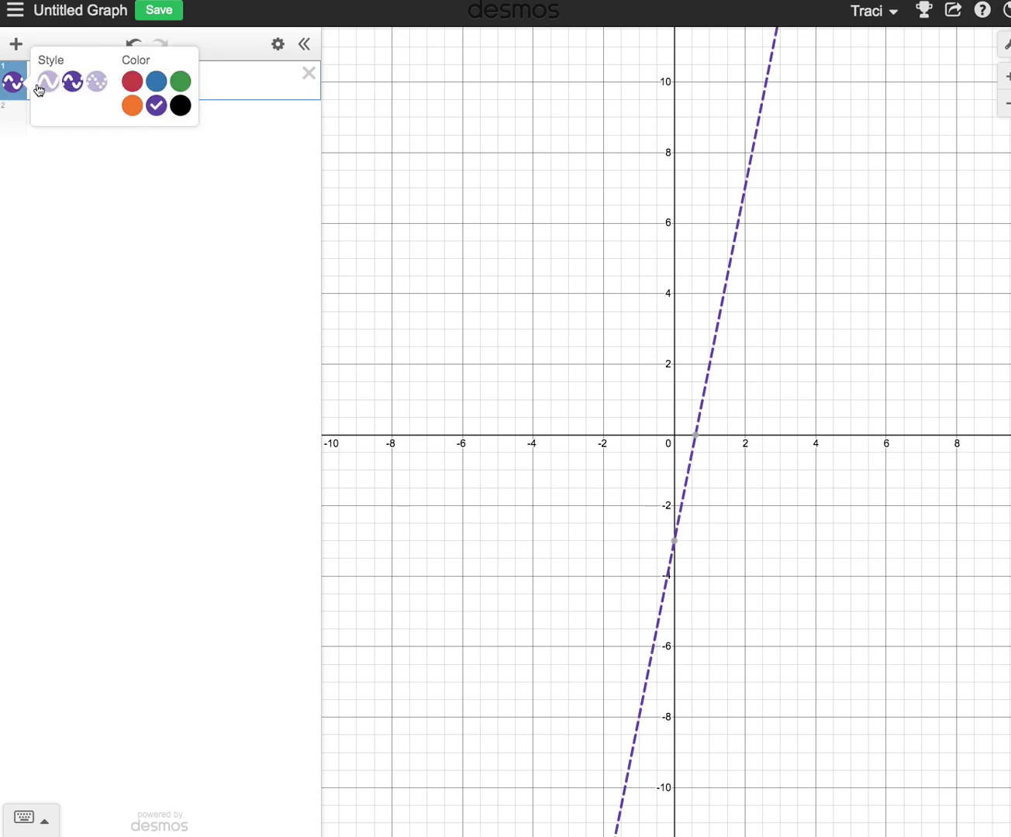
{"action": "left_click", "coordinate": [47, 83]}
{"action": "left_click", "coordinate": [178, 84]}
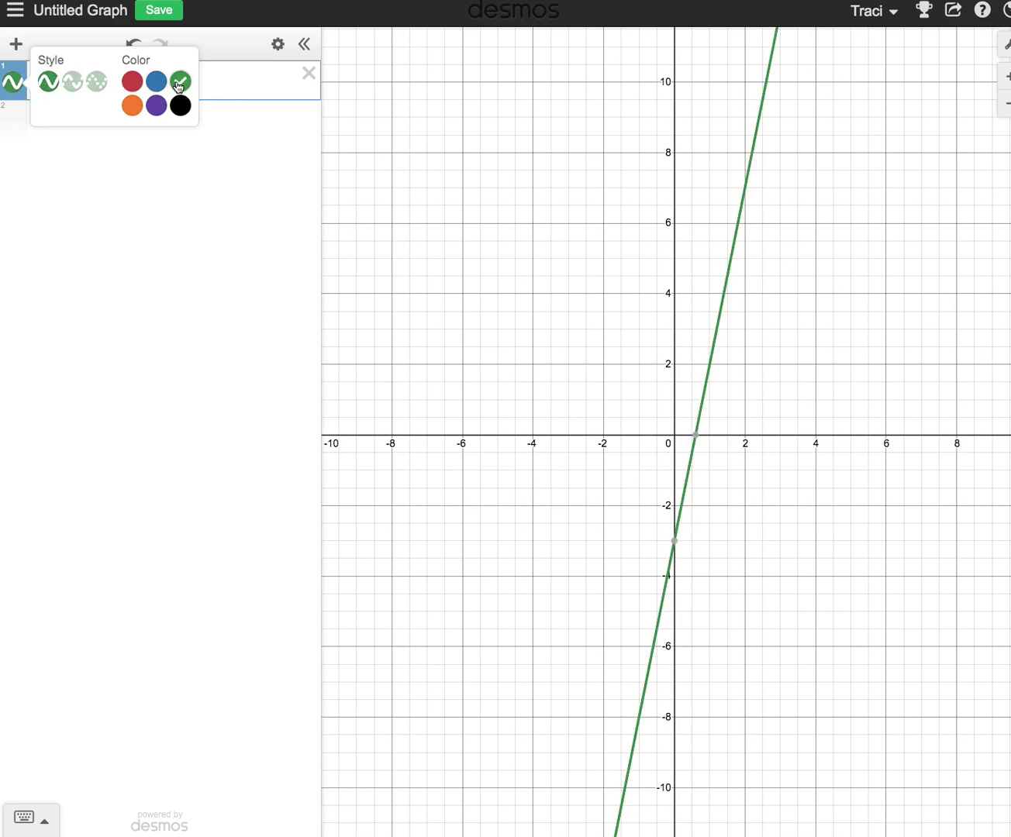
{"action": "left_click", "coordinate": [175, 185]}
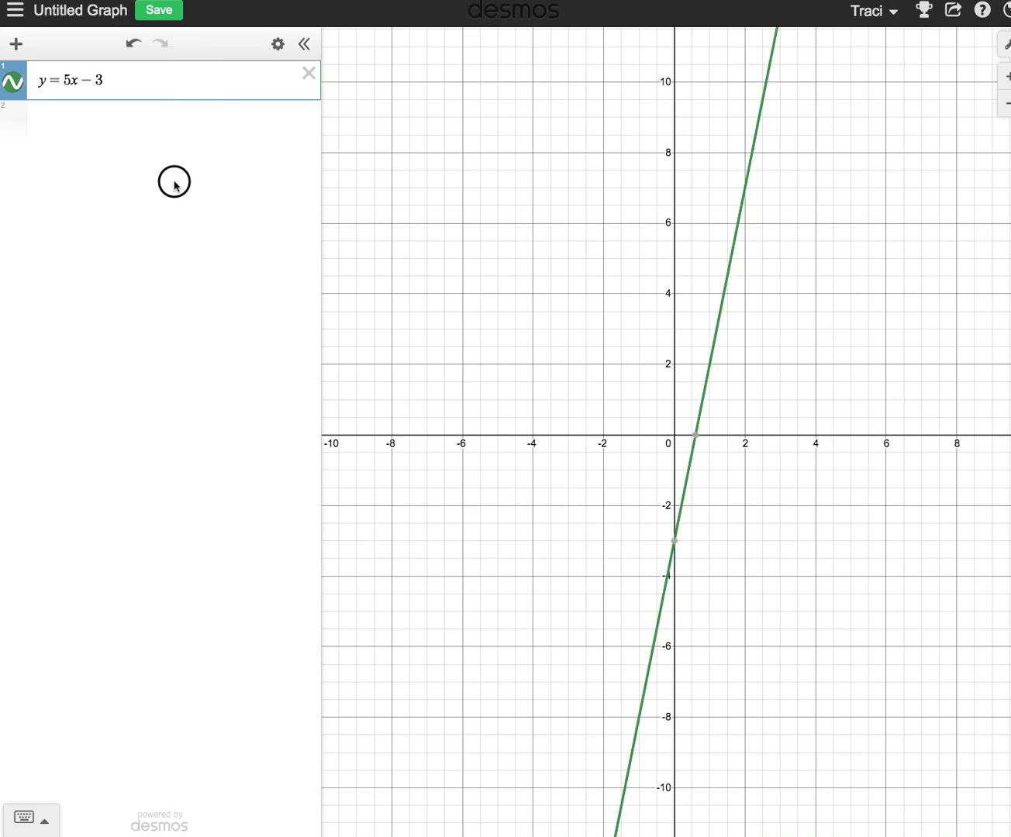
- Enter y>5x-3 in the second row to shade the region above the line
{"action": "left_click", "coordinate": [41, 122]}
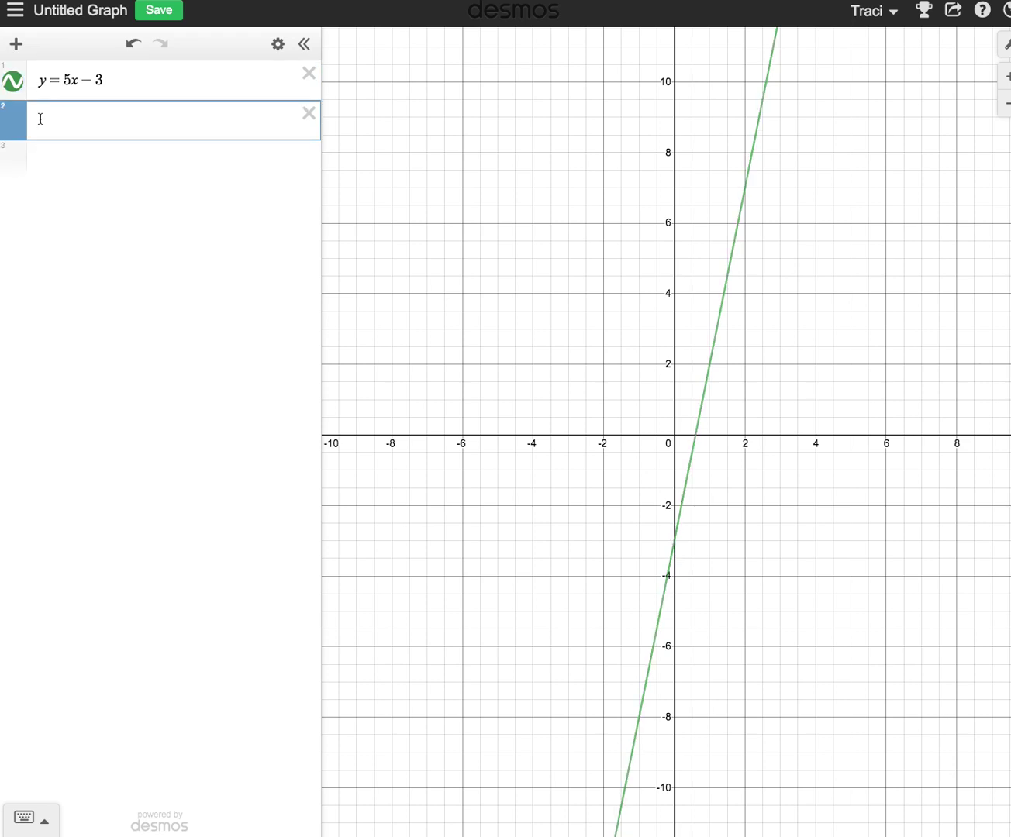
{"action": "type", "text": "y>5x"}
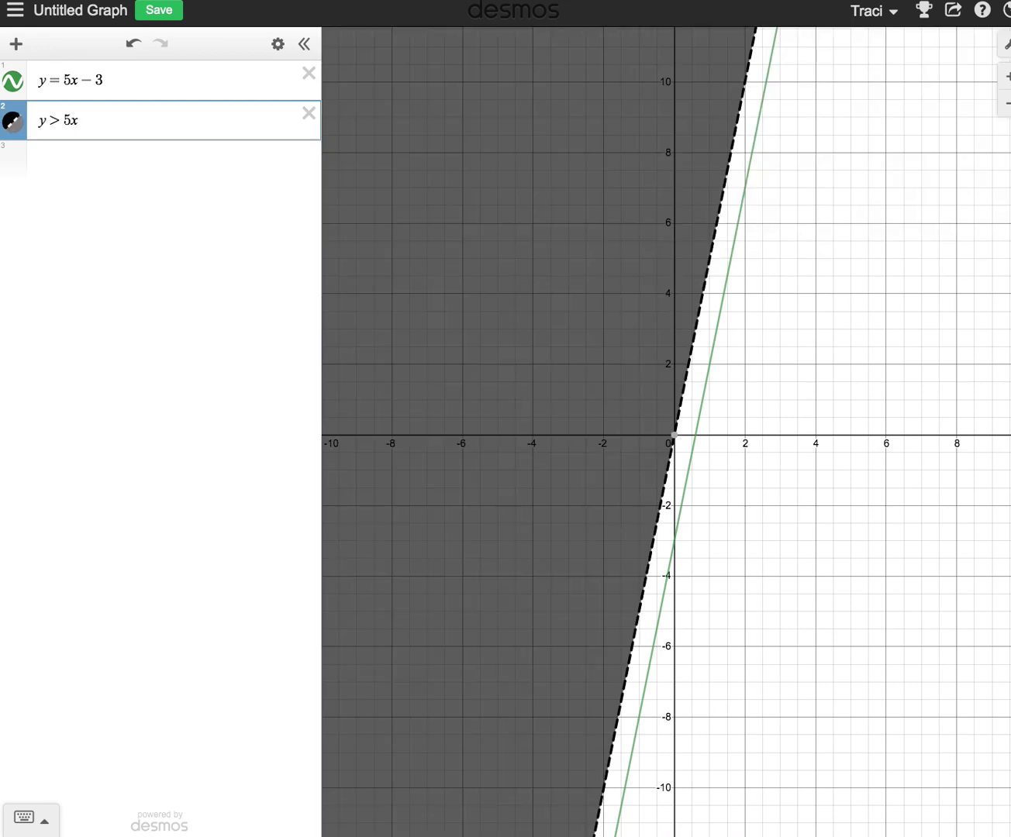
{"action": "type", "text": "-"}
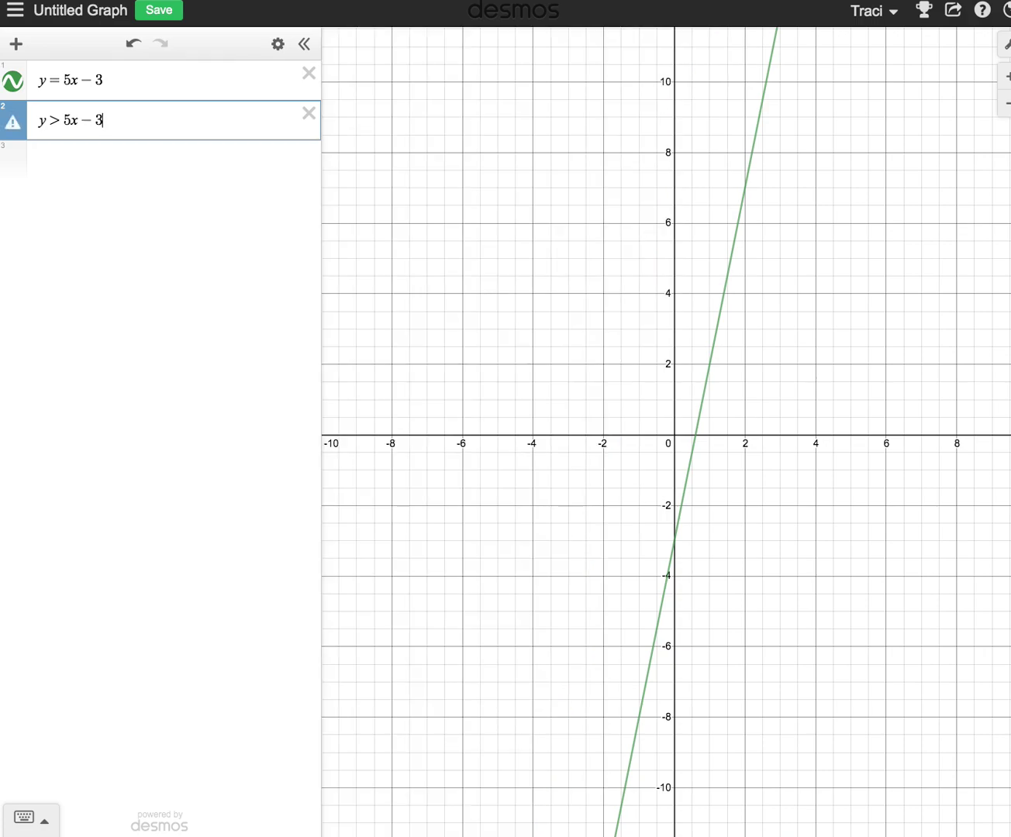
{"action": "type", "text": "3"}
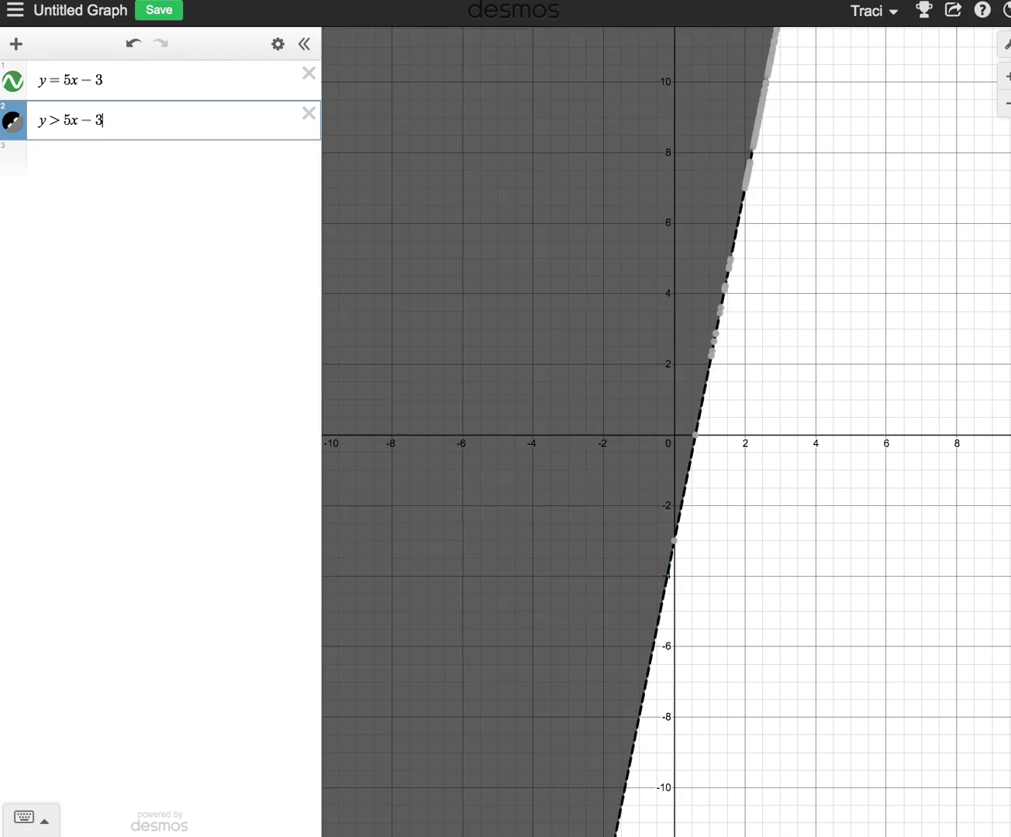
- Colour the y > 5x − 3 shading red, after trying green, blue, purple and orange
{"action": "left_click", "coordinate": [22, 130]}
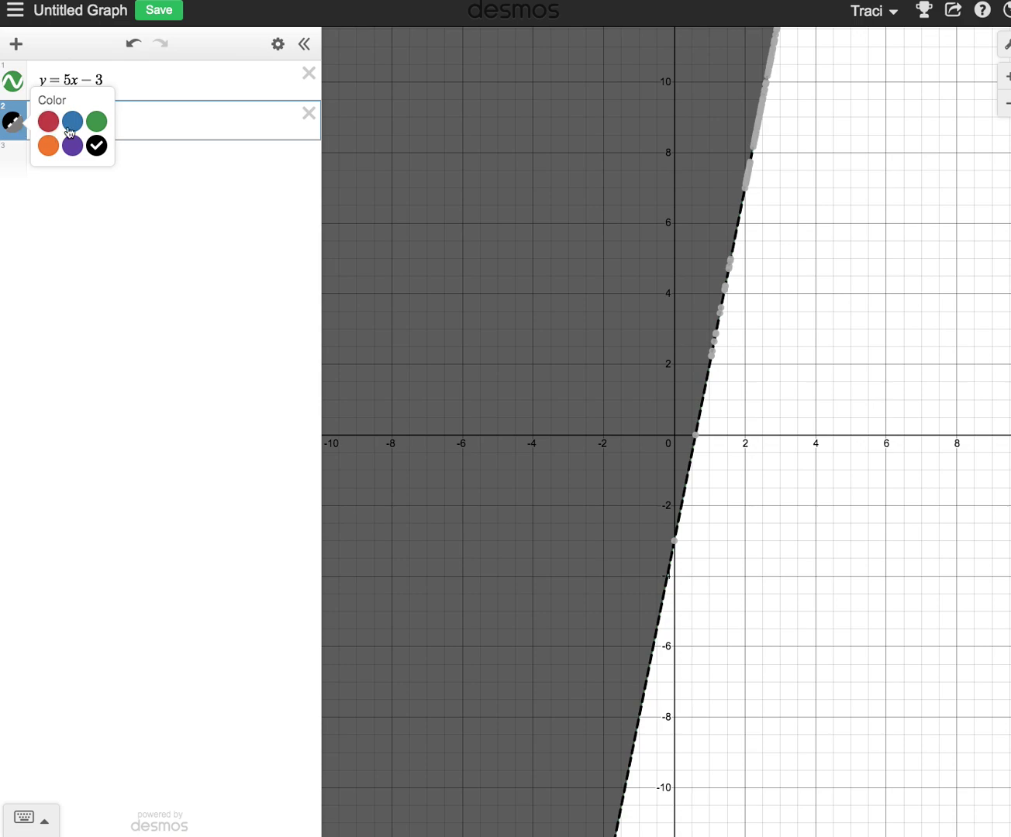
{"action": "left_click", "coordinate": [97, 124]}
{"action": "left_click", "coordinate": [72, 122]}
{"action": "left_click", "coordinate": [72, 146]}
{"action": "left_click", "coordinate": [49, 149]}
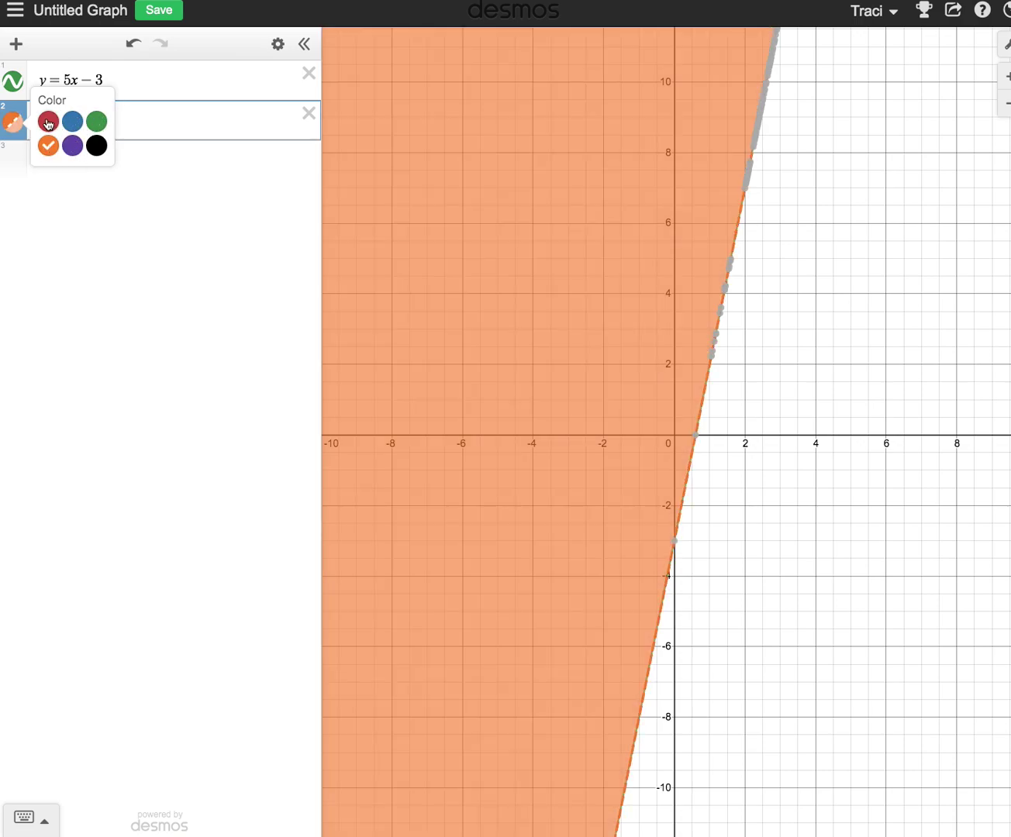
{"action": "left_click", "coordinate": [48, 122]}
{"action": "left_click", "coordinate": [45, 173]}
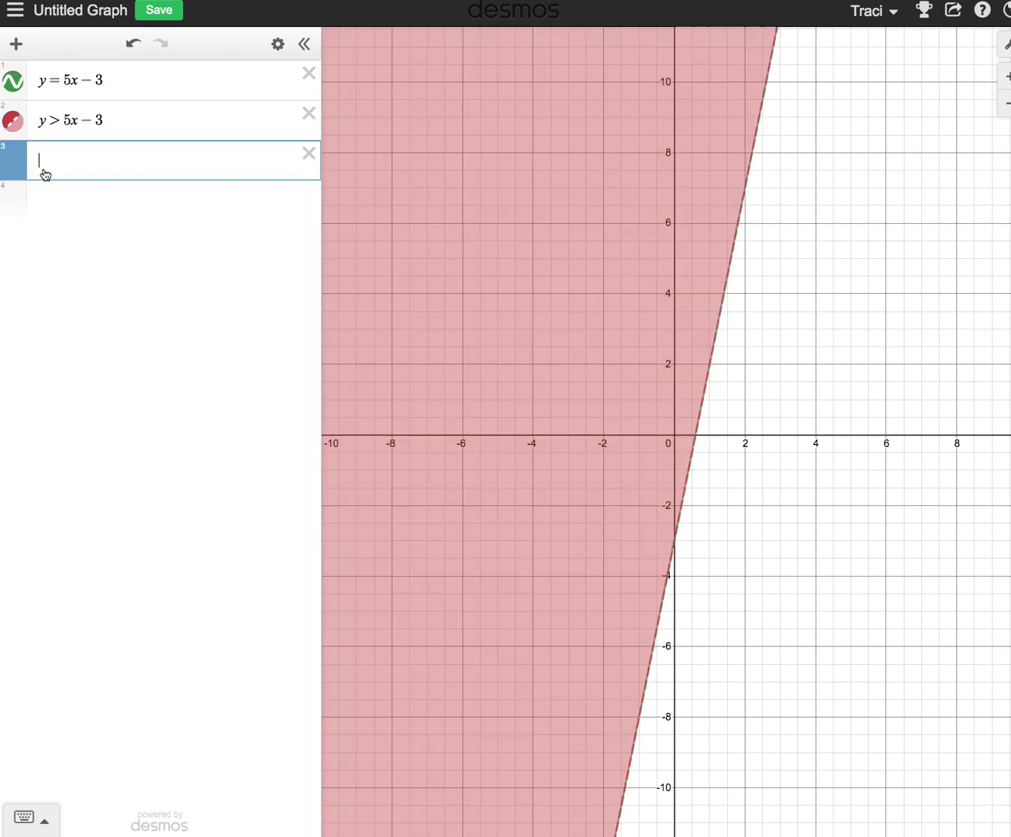
{"action": "left_click", "coordinate": [111, 79]}
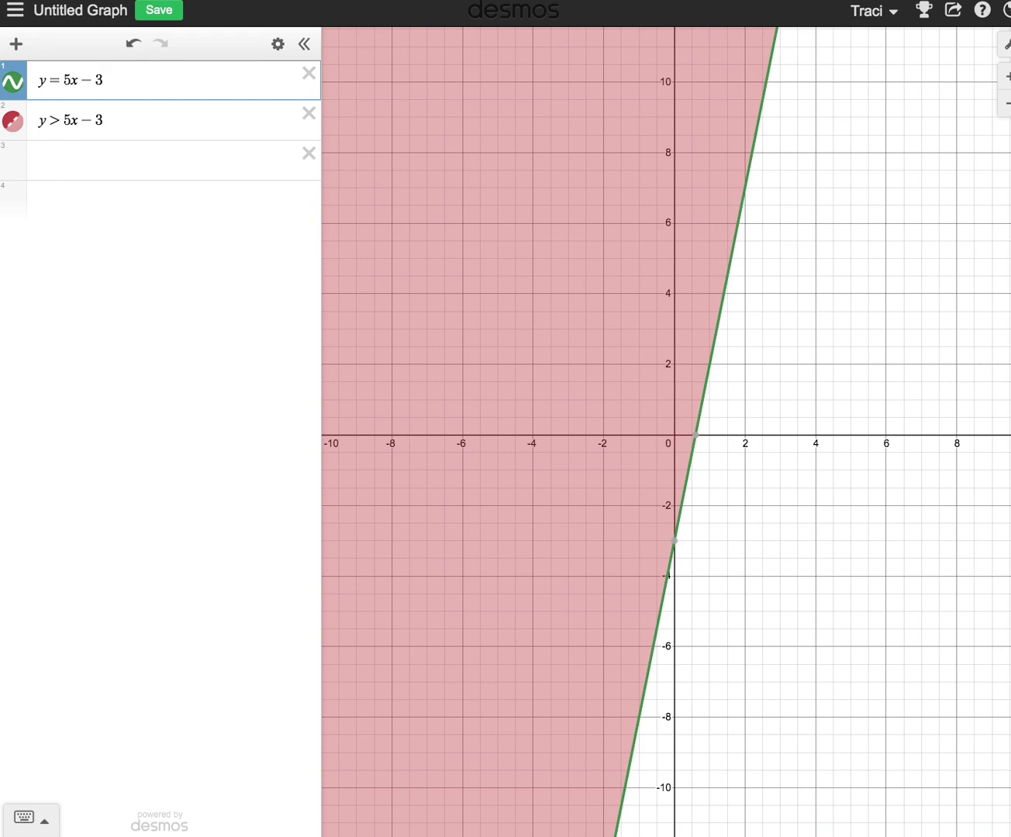
- Append the restriction {0<x<5} to the line y = 5x − 3
{"action": "type", "text": "{"}
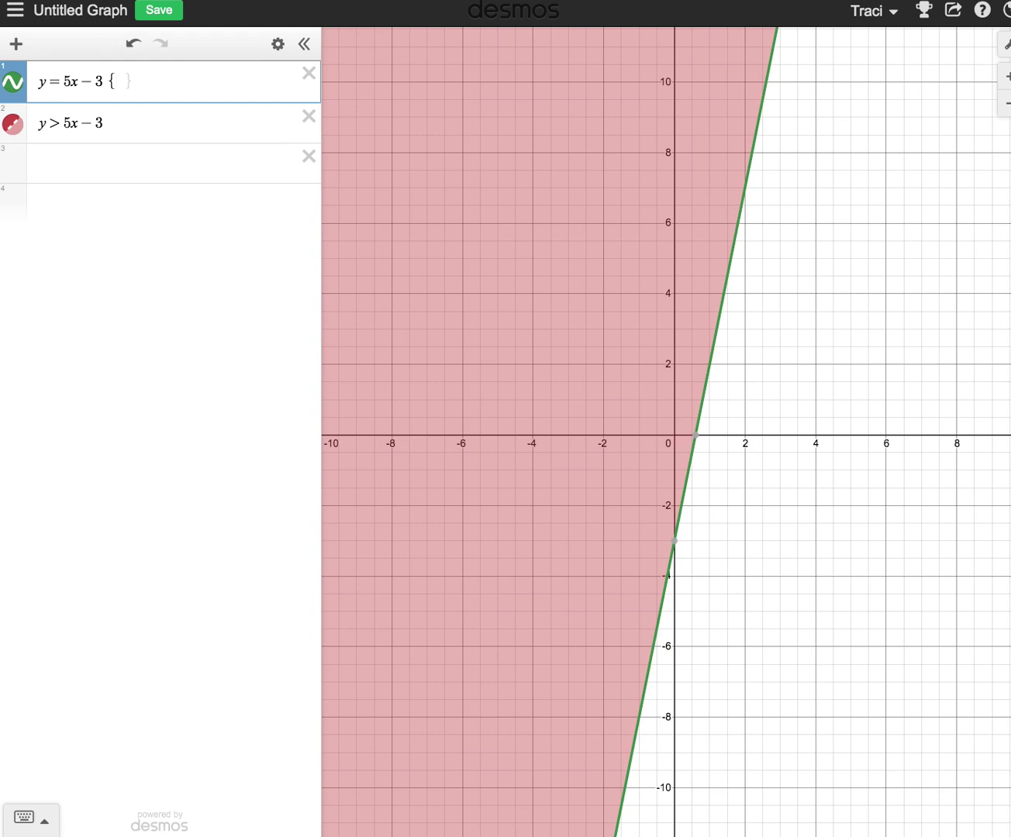
{"action": "type", "text": "0,"}
{"action": "key", "text": "BackSpace"}
{"action": "type", "text": "<x"}
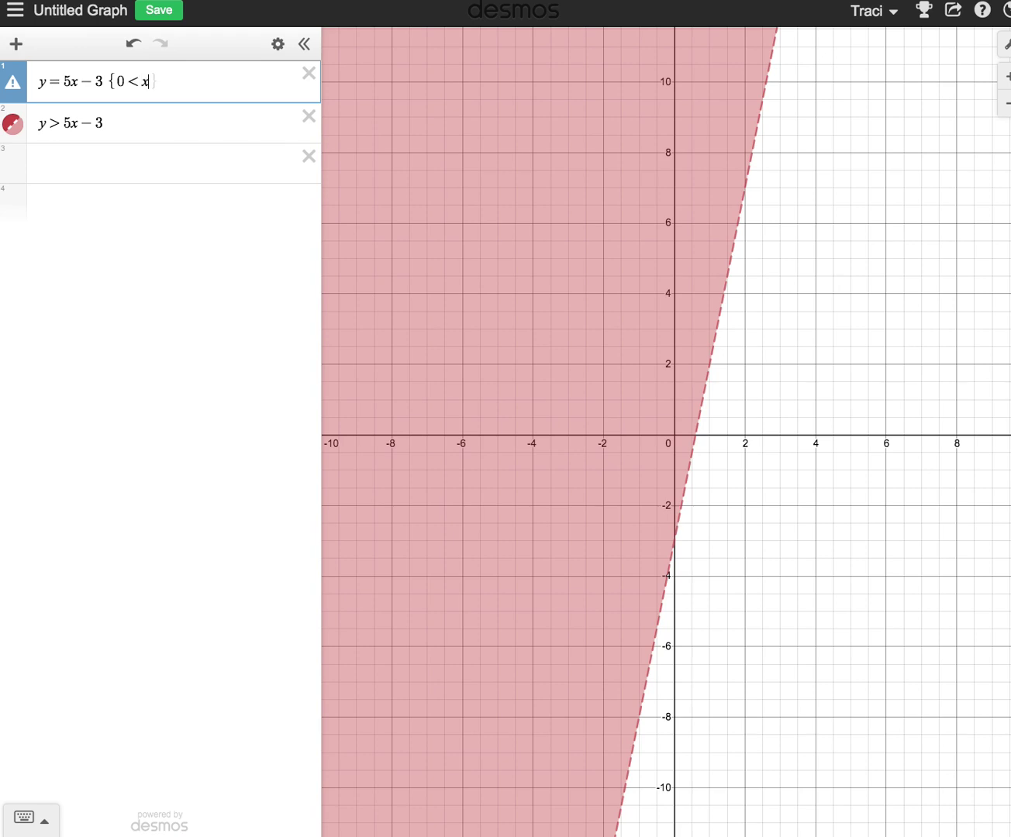
{"action": "type", "text": ","}
{"action": "key", "text": "BackSpace"}
{"action": "type", "text": "< 5"}
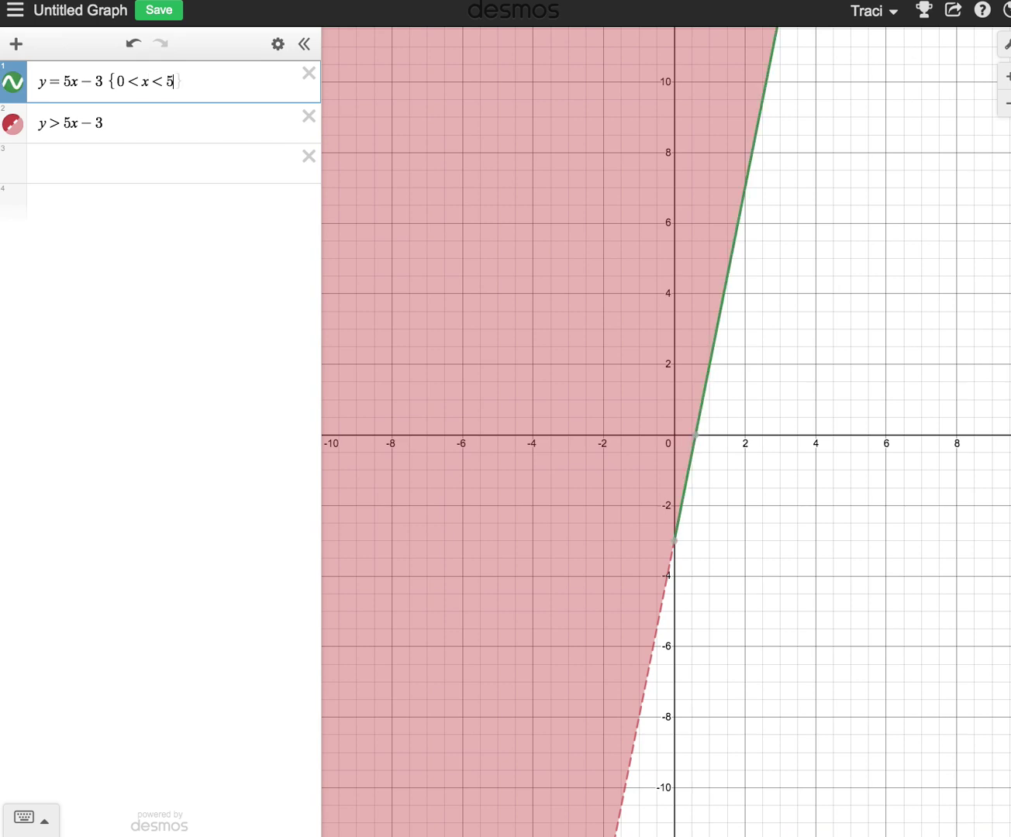
- Hide the red inequality region and pan the view so the origin sits lower left
{"action": "left_click", "coordinate": [13, 124]}
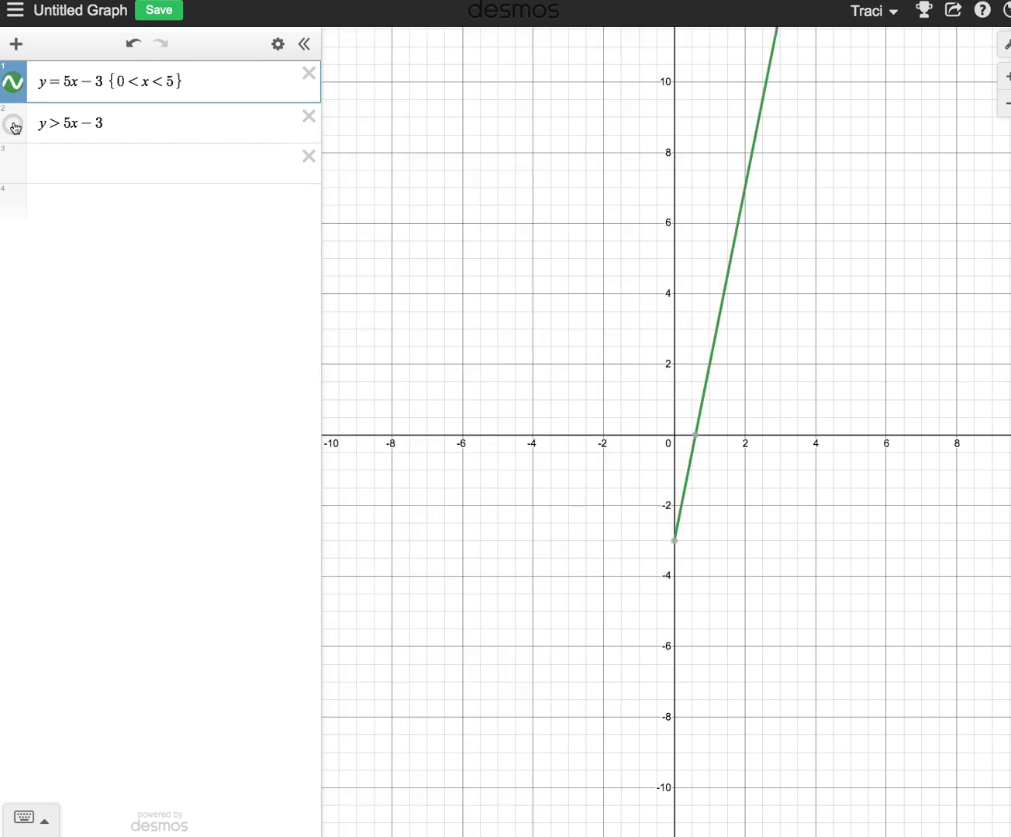
{"action": "left_click_drag", "start_coordinate": [799, 370], "coordinate": [616, 430]}
{"action": "scroll", "coordinate": [656, 508], "scroll_direction": "up", "scroll_amount": 2}
{"action": "scroll", "coordinate": [657, 506], "scroll_direction": "down", "scroll_amount": 5}
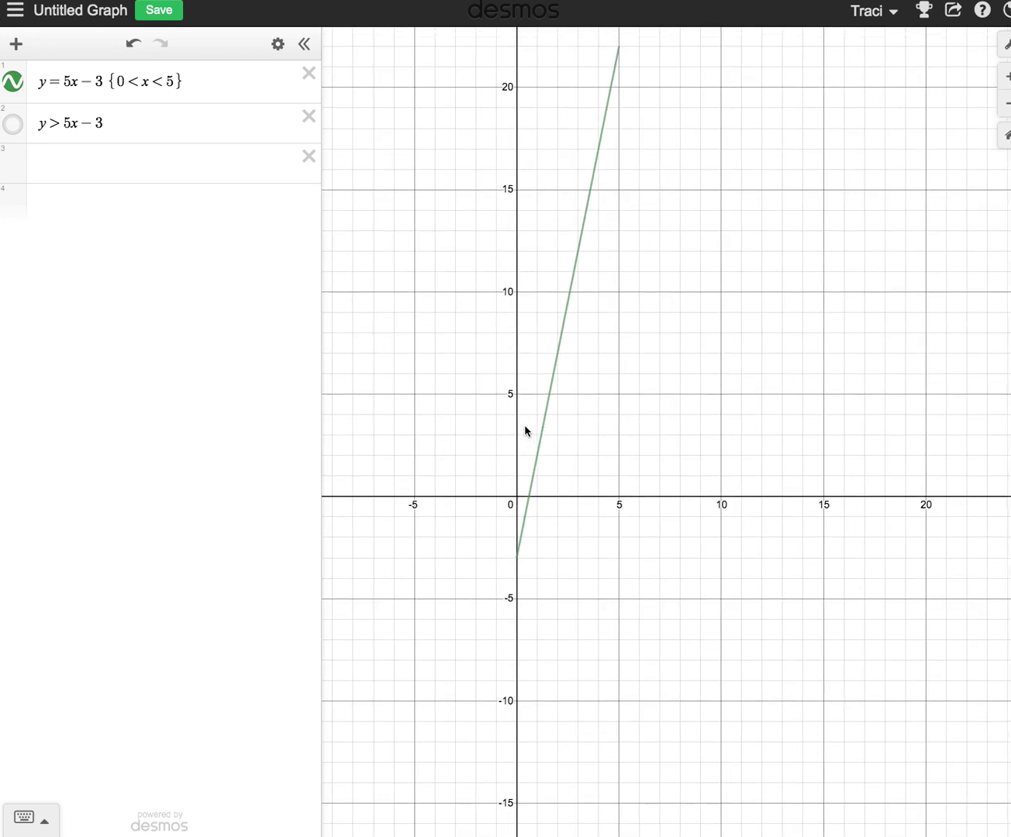
- Copy the {0<x<5} restriction from the line onto the inequality y > 5x − 3
{"action": "left_click", "coordinate": [192, 79]}
{"action": "left_click_drag", "start_coordinate": [193, 80], "coordinate": [151, 81]}
{"action": "key", "text": "ctrl+c"}
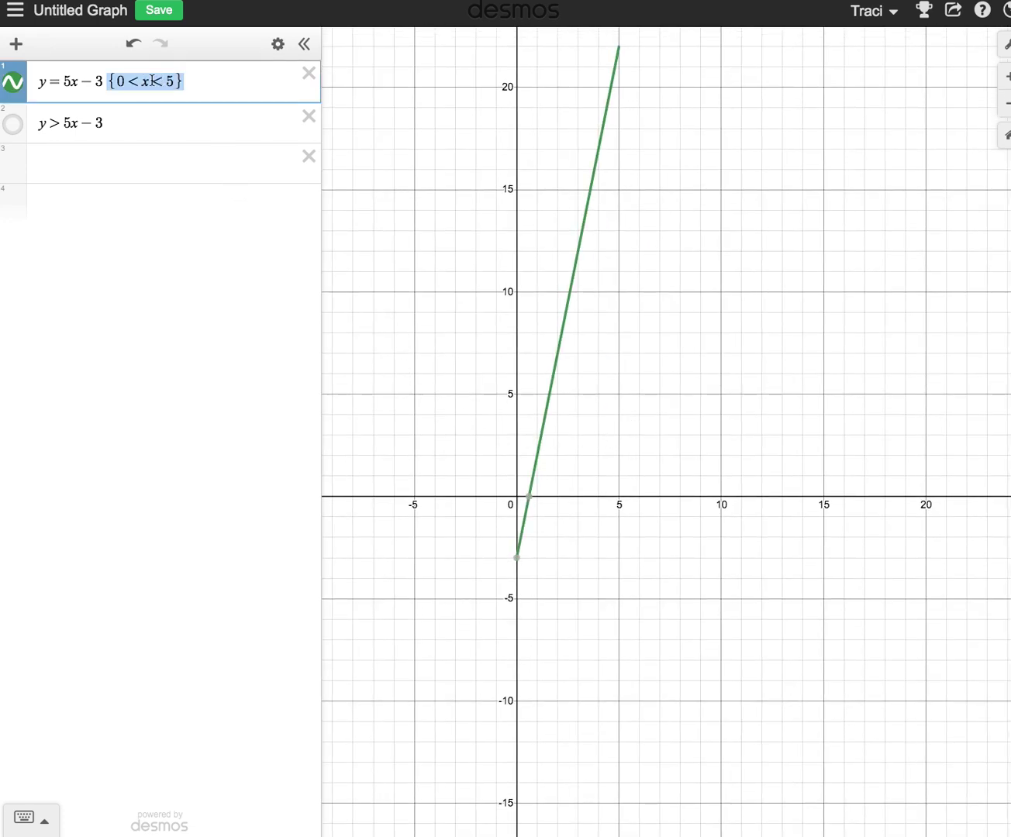
{"action": "left_click", "coordinate": [126, 131]}
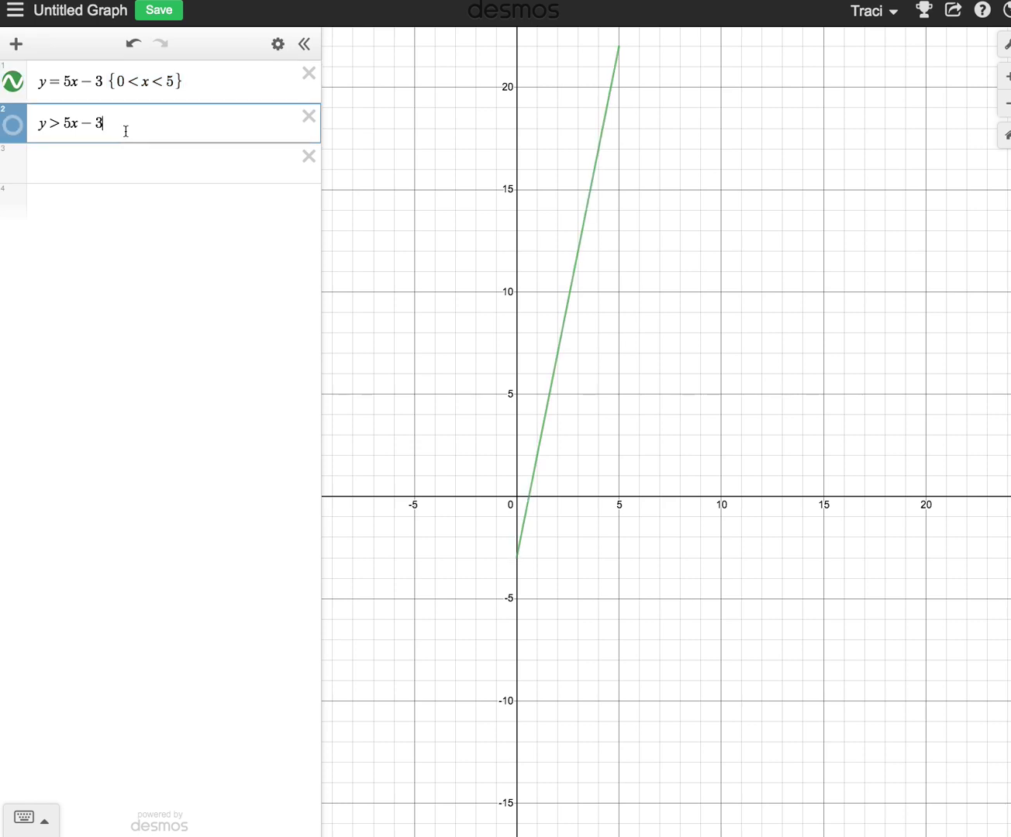
{"action": "key", "text": "ctrl+v"}
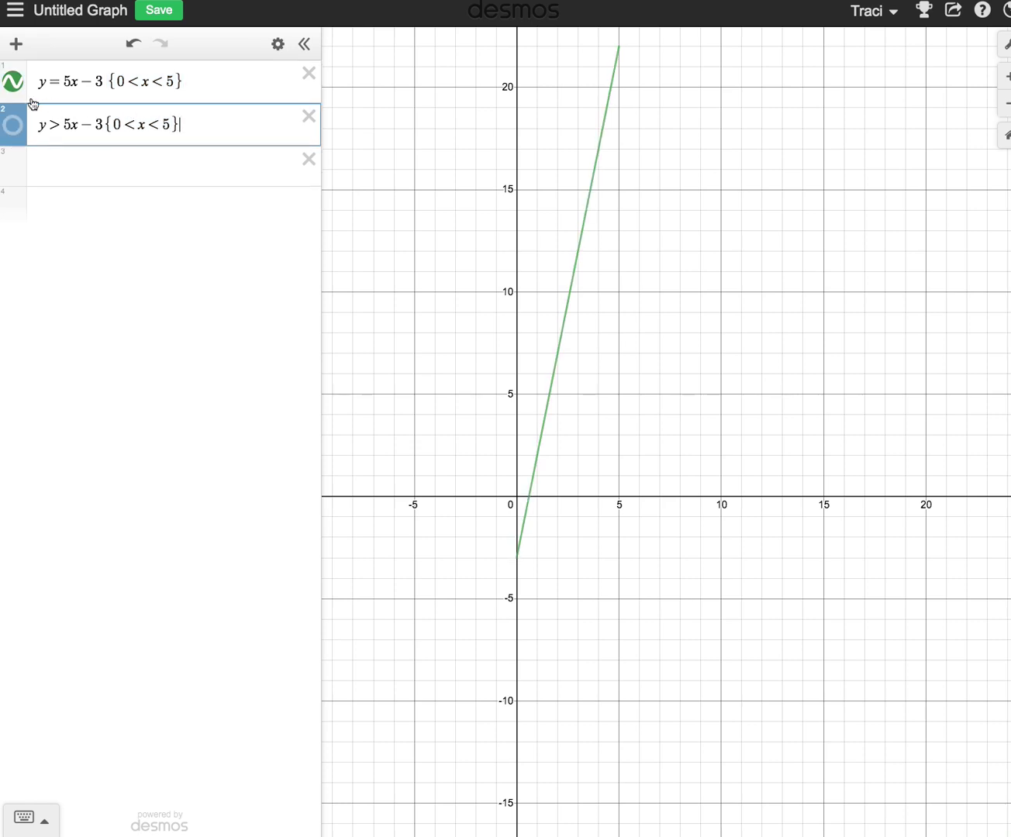
- Hide the green line, show the red region, and pan to reveal the whole strip
{"action": "left_click", "coordinate": [14, 81]}
{"action": "left_click", "coordinate": [14, 130]}
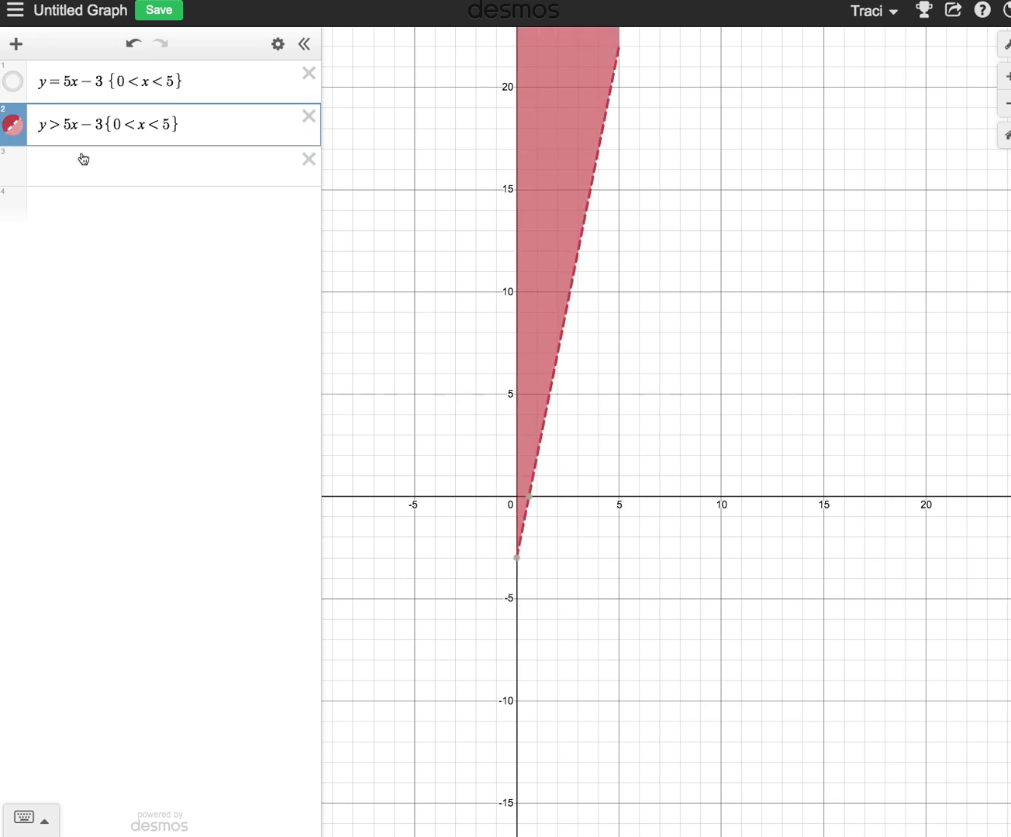
{"action": "left_click_drag", "start_coordinate": [703, 307], "coordinate": [689, 430]}
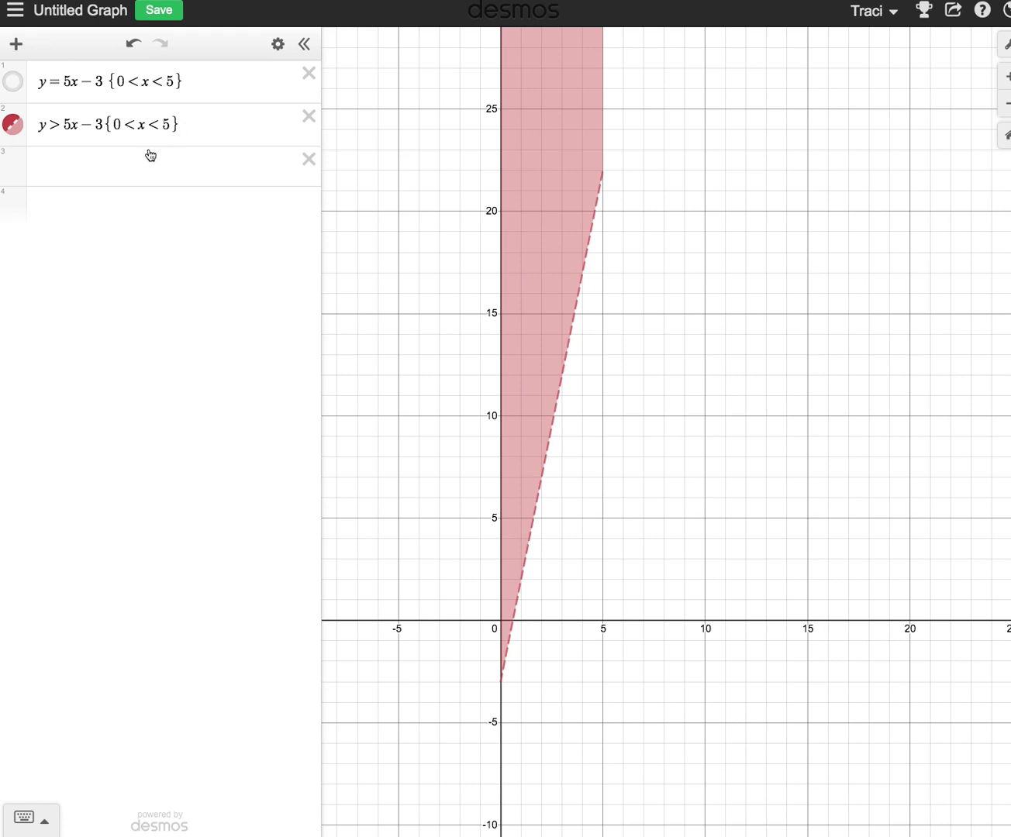
- Change the inequality's restriction to {0<y<5}{0<x<5}, then hide the red region
{"action": "left_click", "coordinate": [144, 126]}
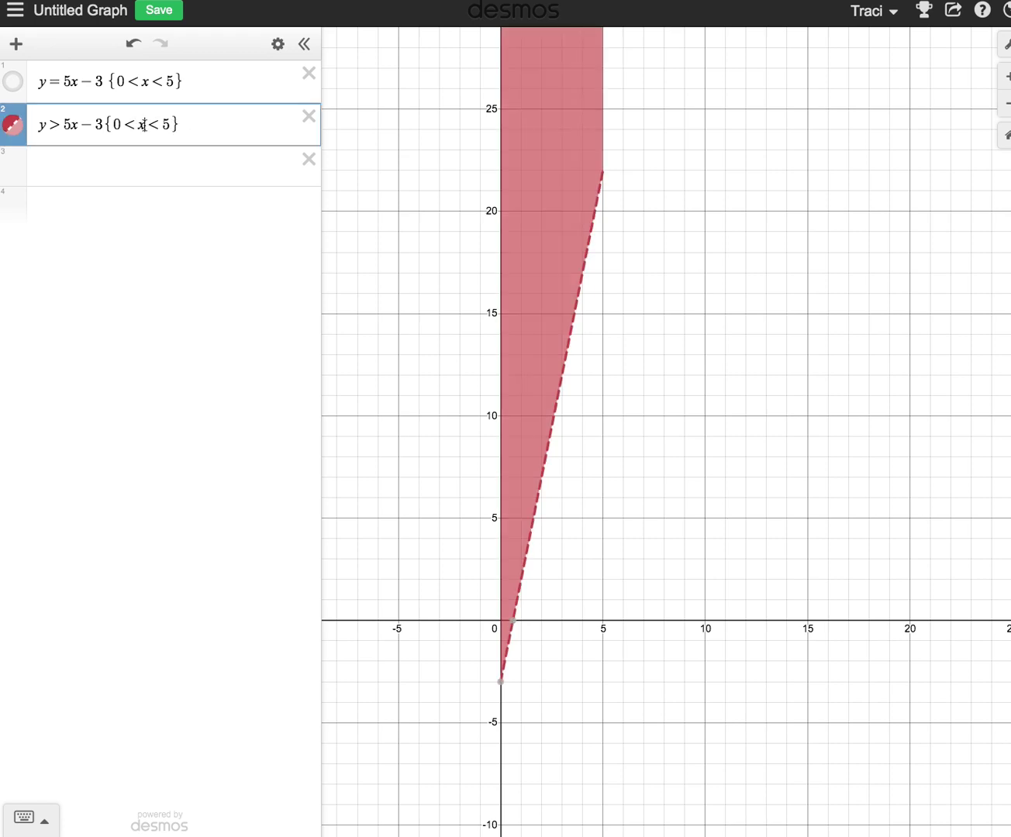
{"action": "key", "text": "BackSpace"}
{"action": "type", "text": "y<5}"}
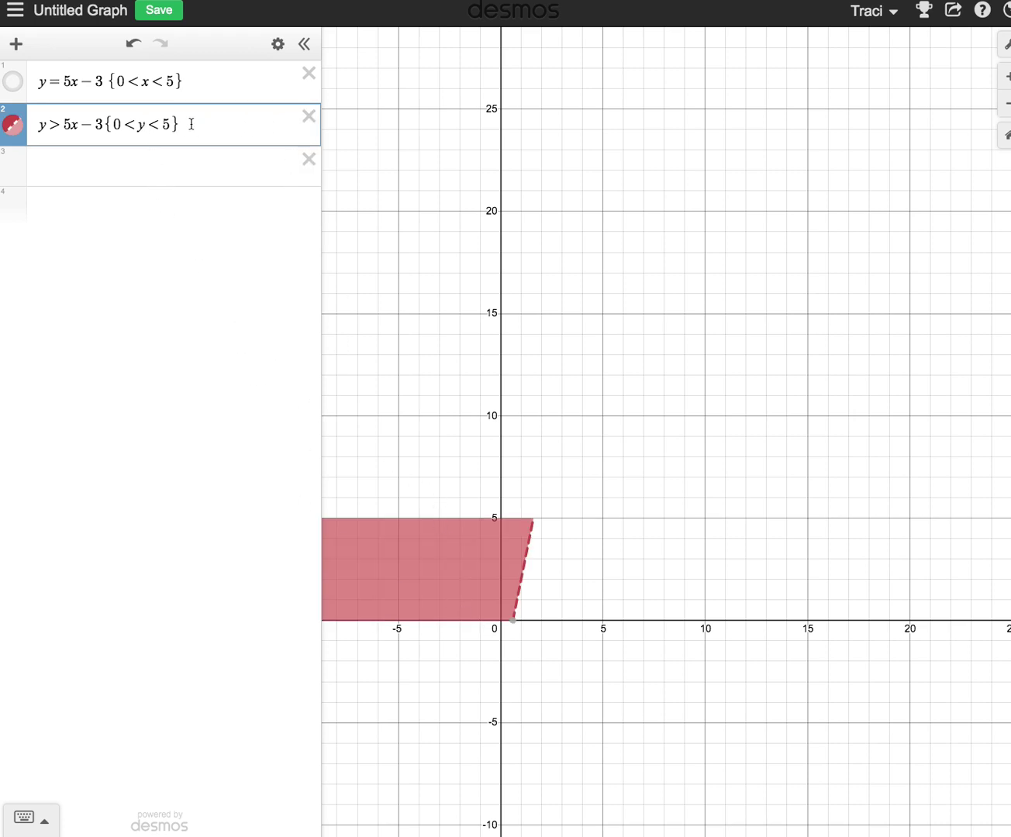
{"action": "type", "text": "{0<x<5}"}
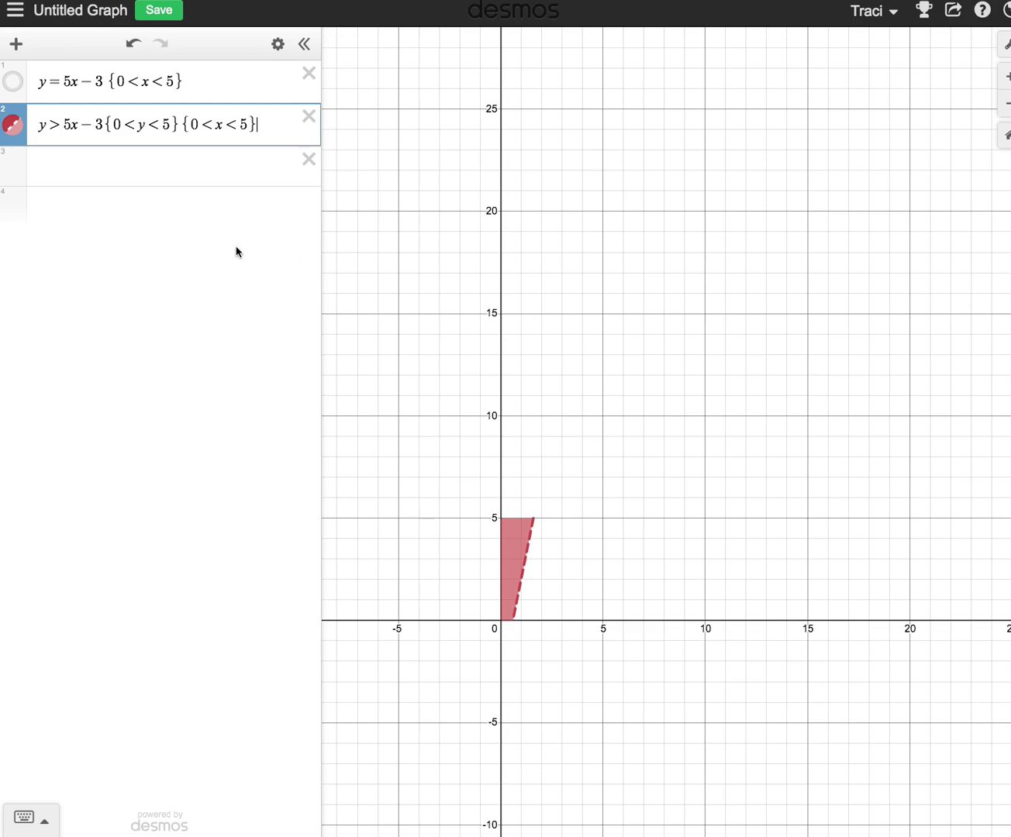
{"action": "left_click", "coordinate": [19, 133]}
- Enter y=ax^2 in the third expression row
{"action": "left_click", "coordinate": [47, 174]}
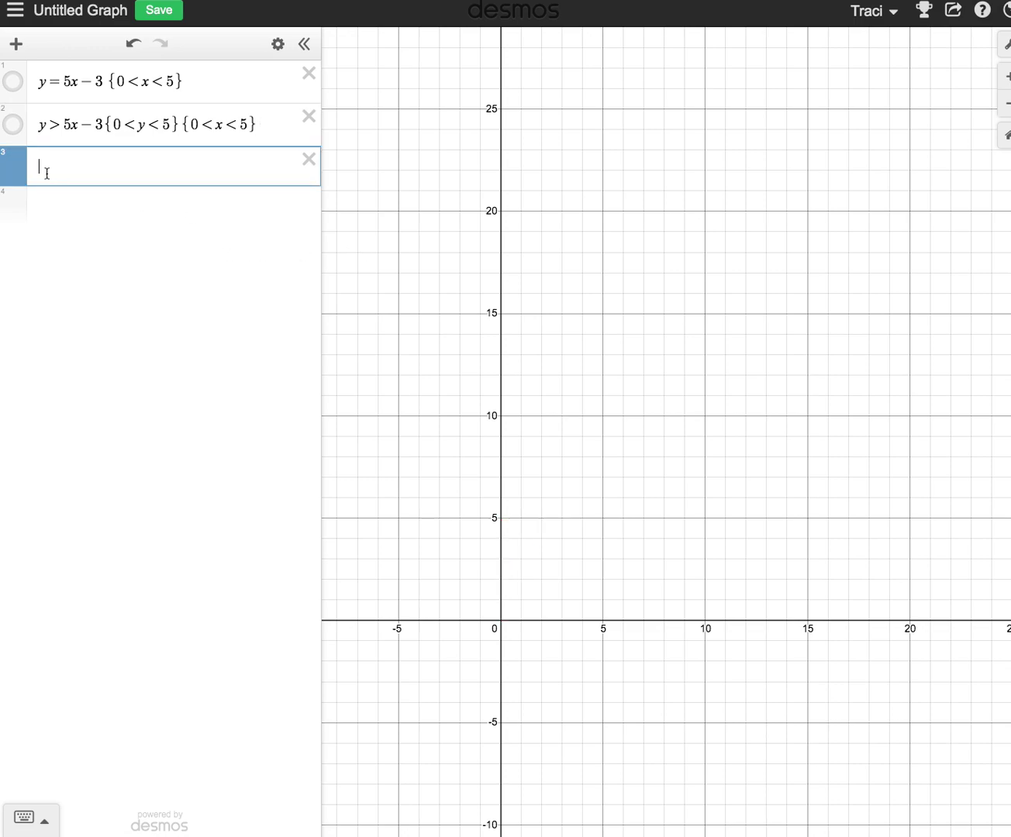
{"action": "type", "text": "y=ax"}
{"action": "key", "text": "Left"}
{"action": "type", "text": "a"}
{"action": "key", "text": "Right"}
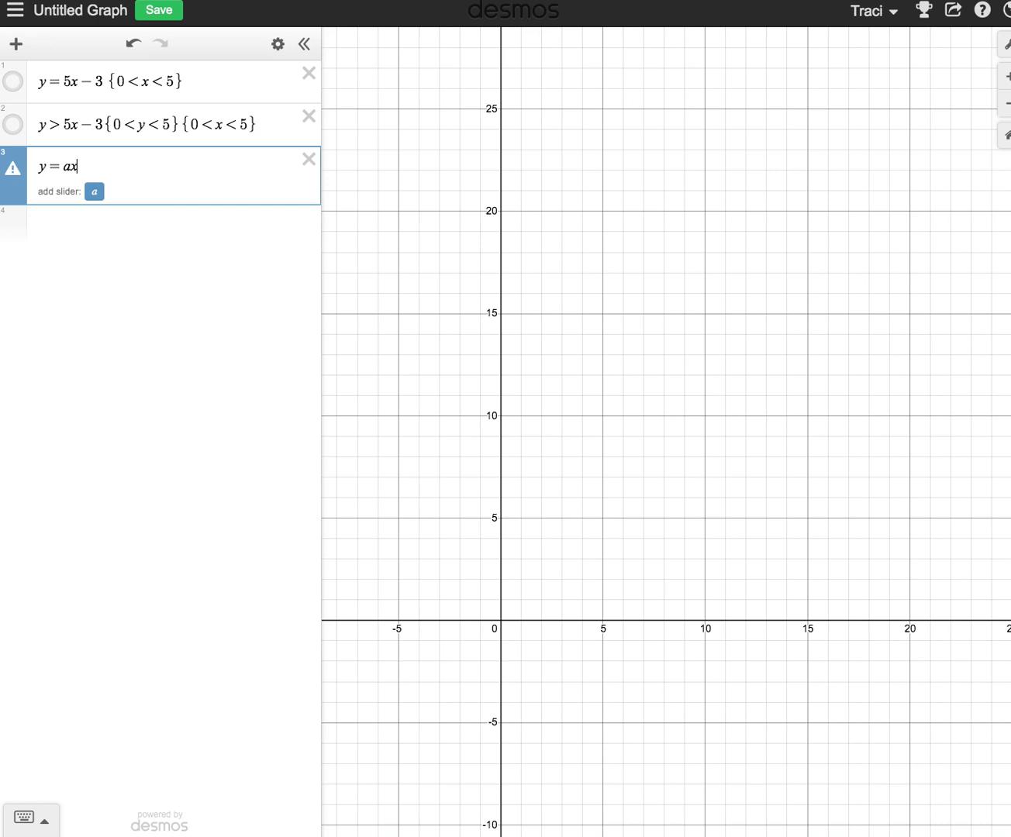
{"action": "type", "text": "^2"}
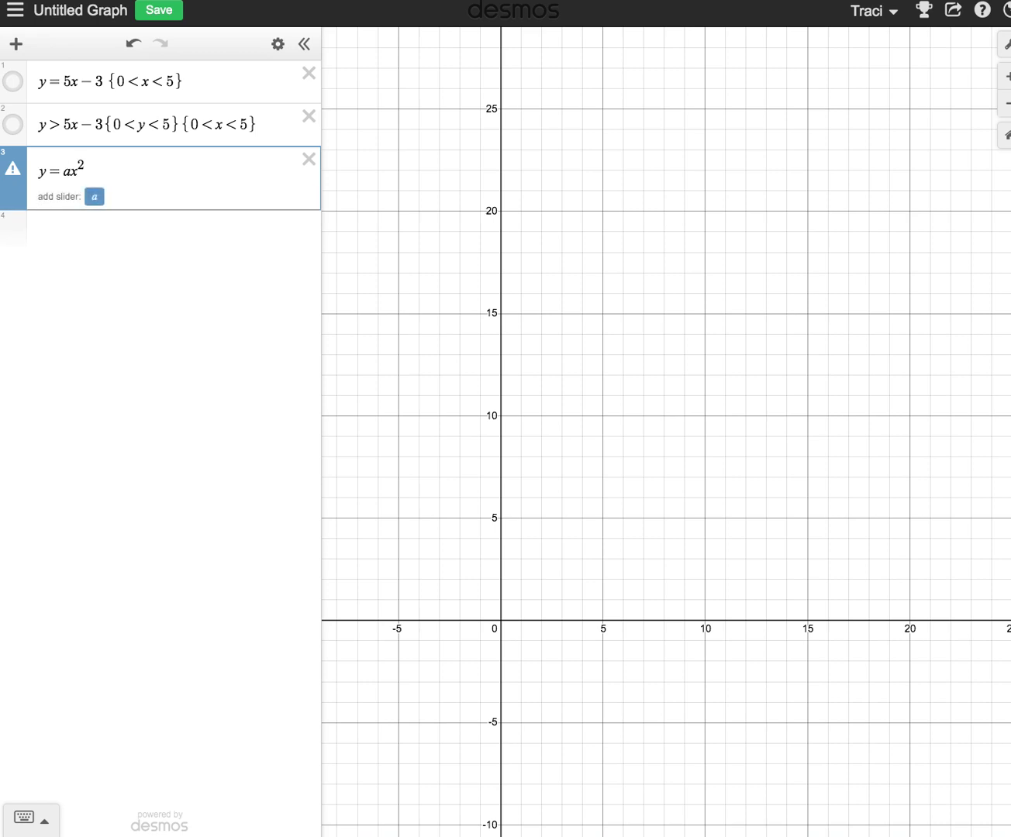
- Add a slider for a, animate it, and pause at a = −0.85
{"action": "left_click", "coordinate": [101, 198]}
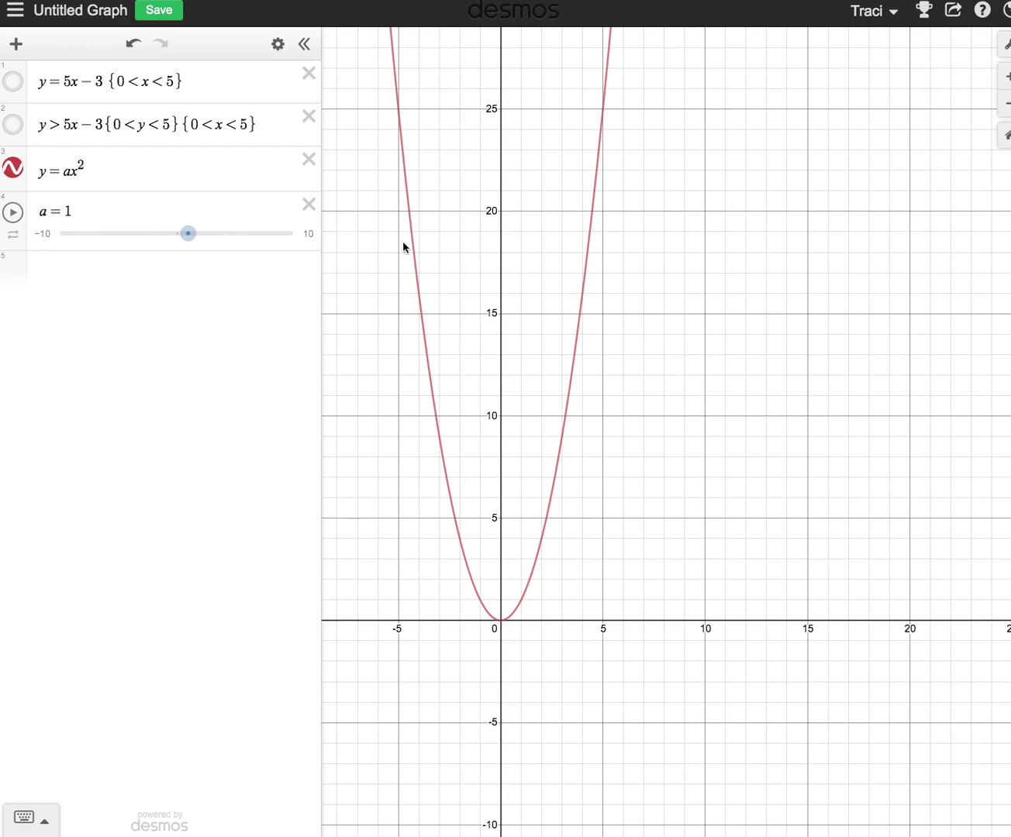
{"action": "left_click", "coordinate": [17, 222]}
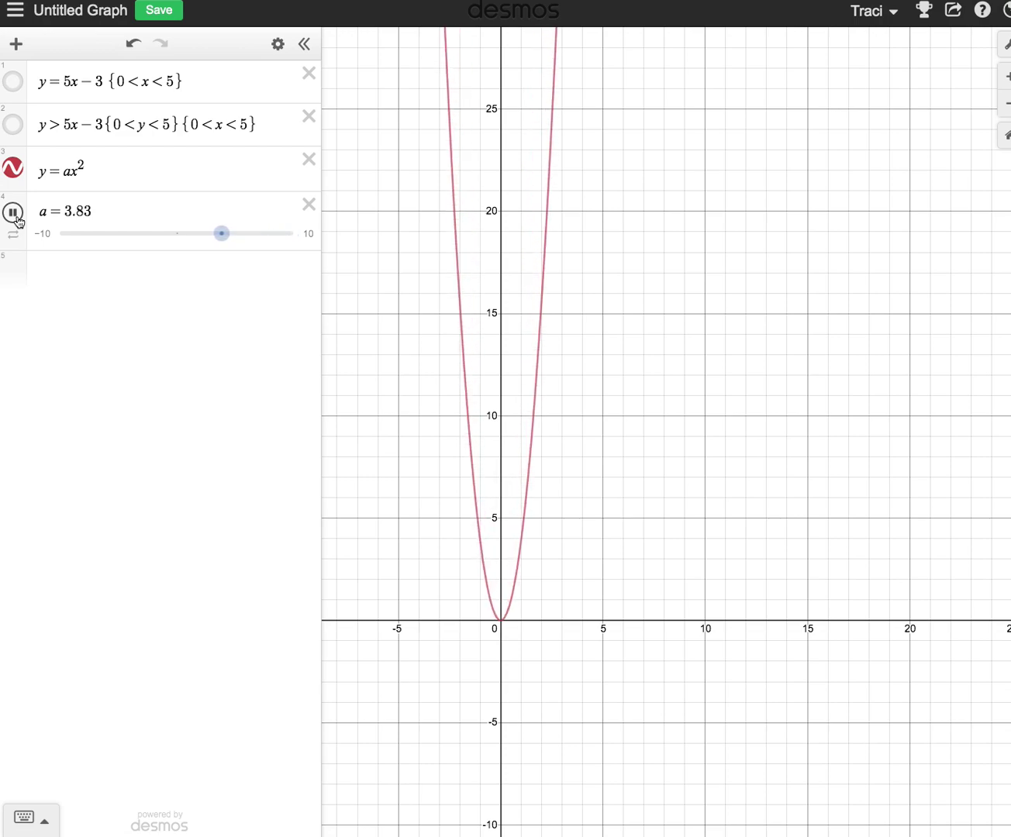
{"action": "left_click", "coordinate": [18, 220]}
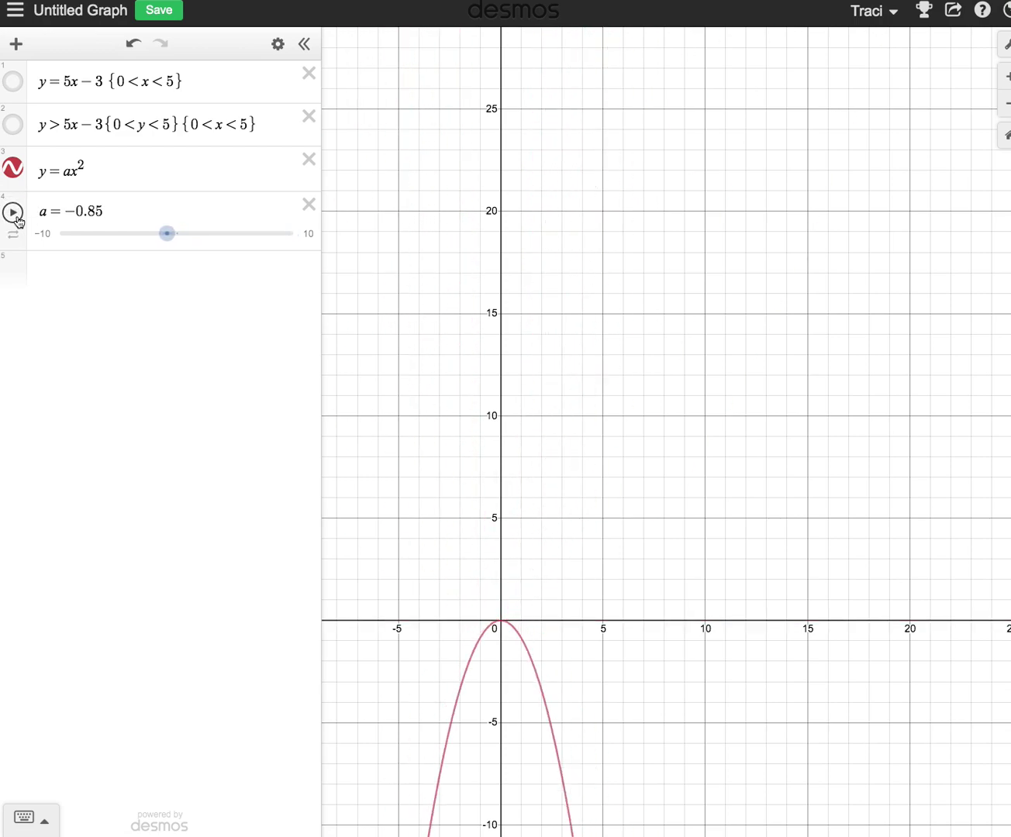
- Change row 3 to y > ax², then animate a and pause it at 5.01
{"action": "left_click", "coordinate": [64, 170]}
{"action": "key", "text": "BackSpace"}
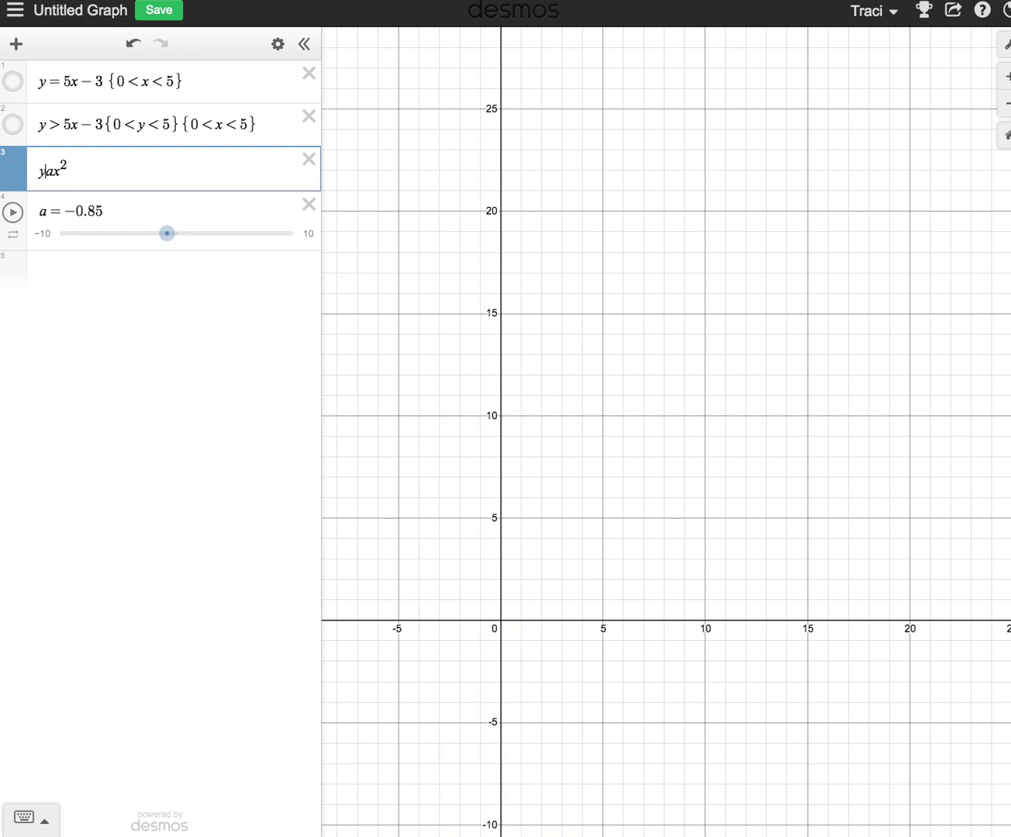
{"action": "type", "text": ">"}
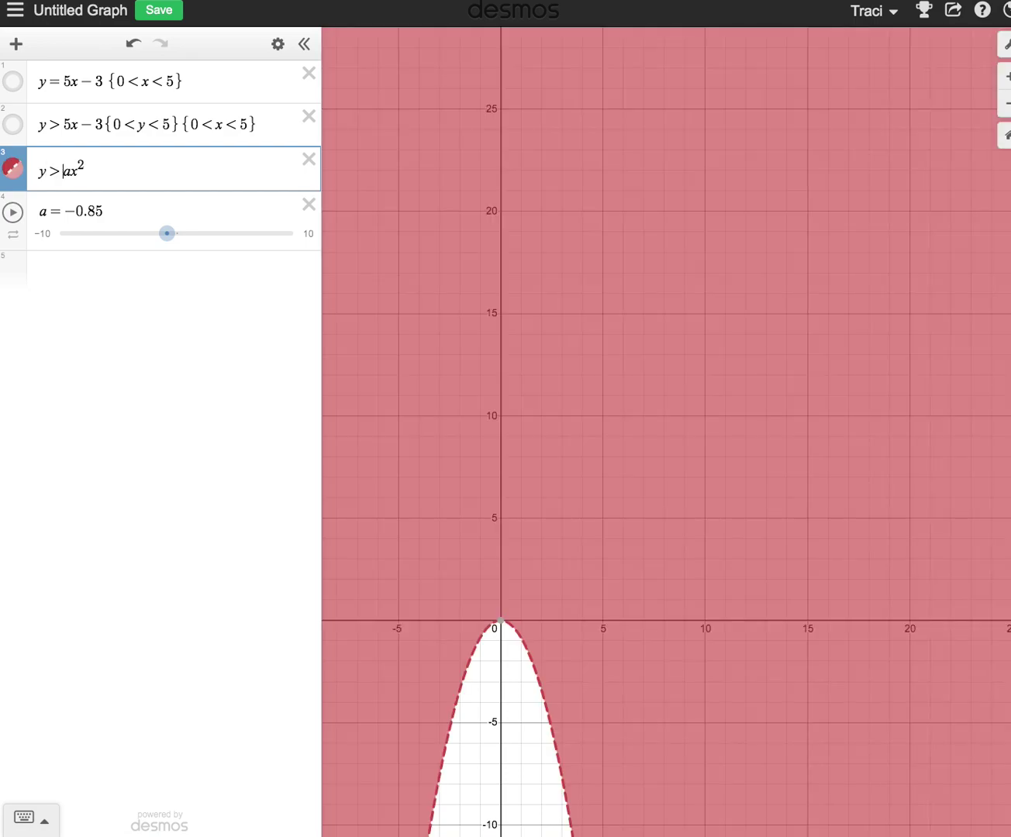
{"action": "left_click", "coordinate": [16, 214]}
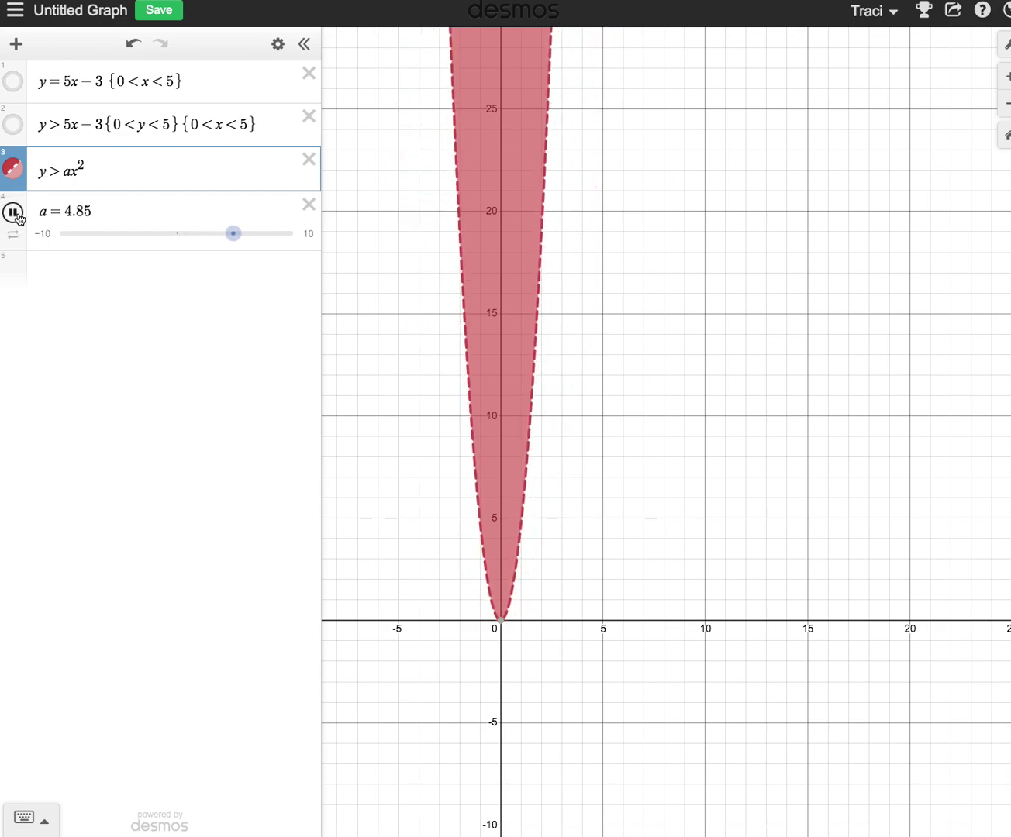
{"action": "left_click", "coordinate": [14, 212]}
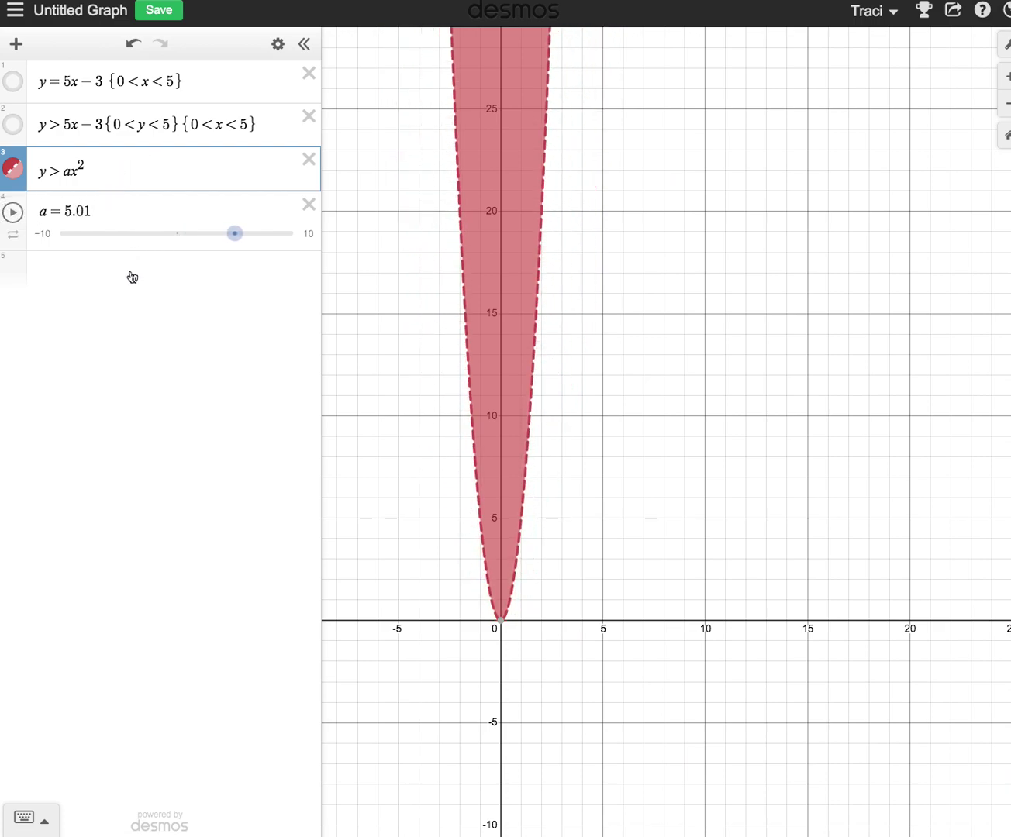
- Copy {0<y<5} onto y > ax², then animate a and pause at 1.1
{"action": "left_click", "coordinate": [180, 126]}
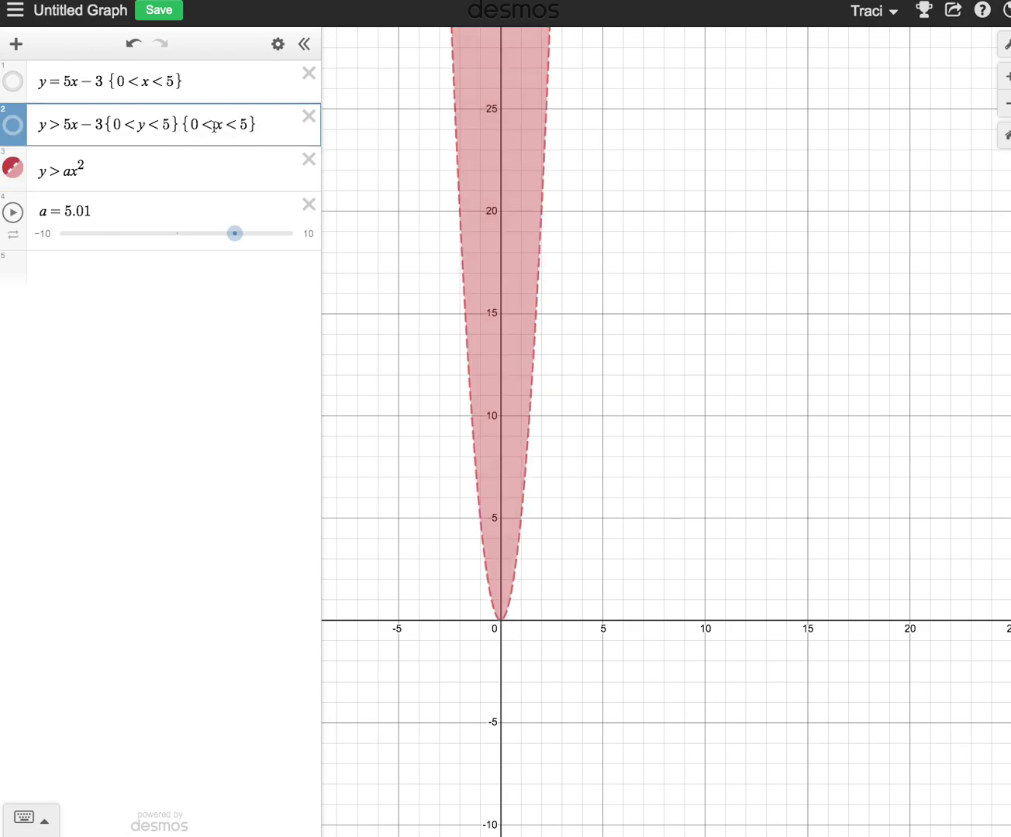
{"action": "left_click_drag", "start_coordinate": [177, 126], "coordinate": [139, 125]}
{"action": "key", "text": "ctrl+c"}
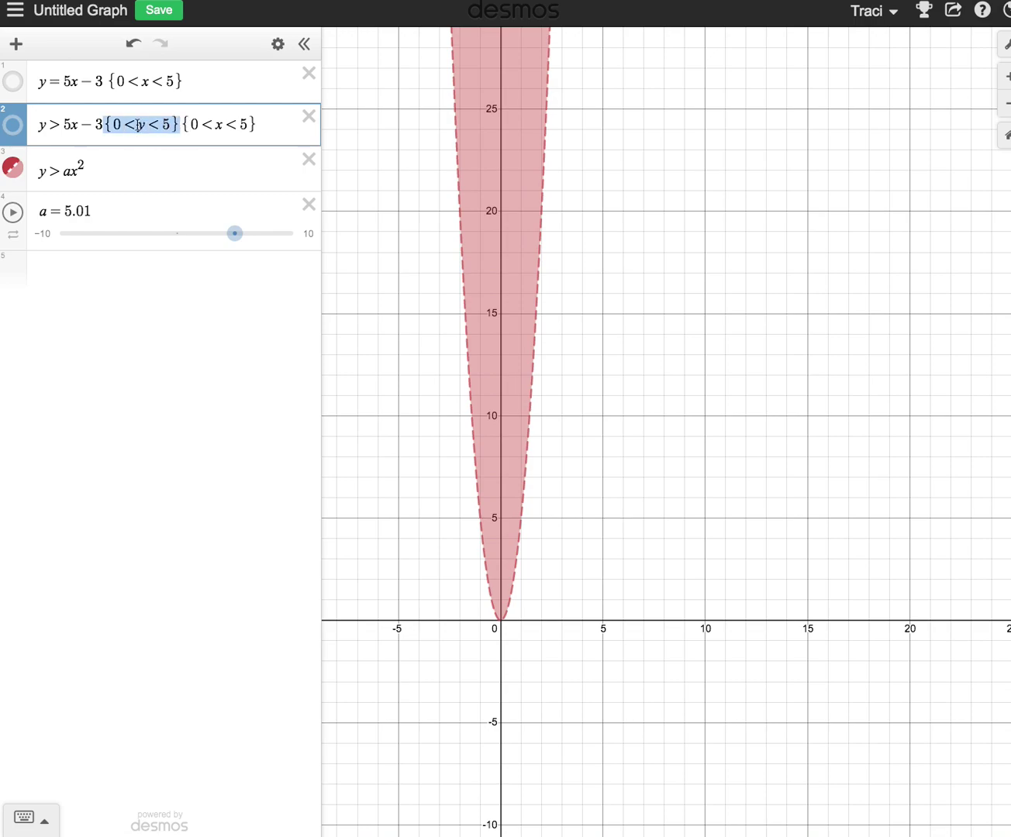
{"action": "left_click", "coordinate": [112, 175]}
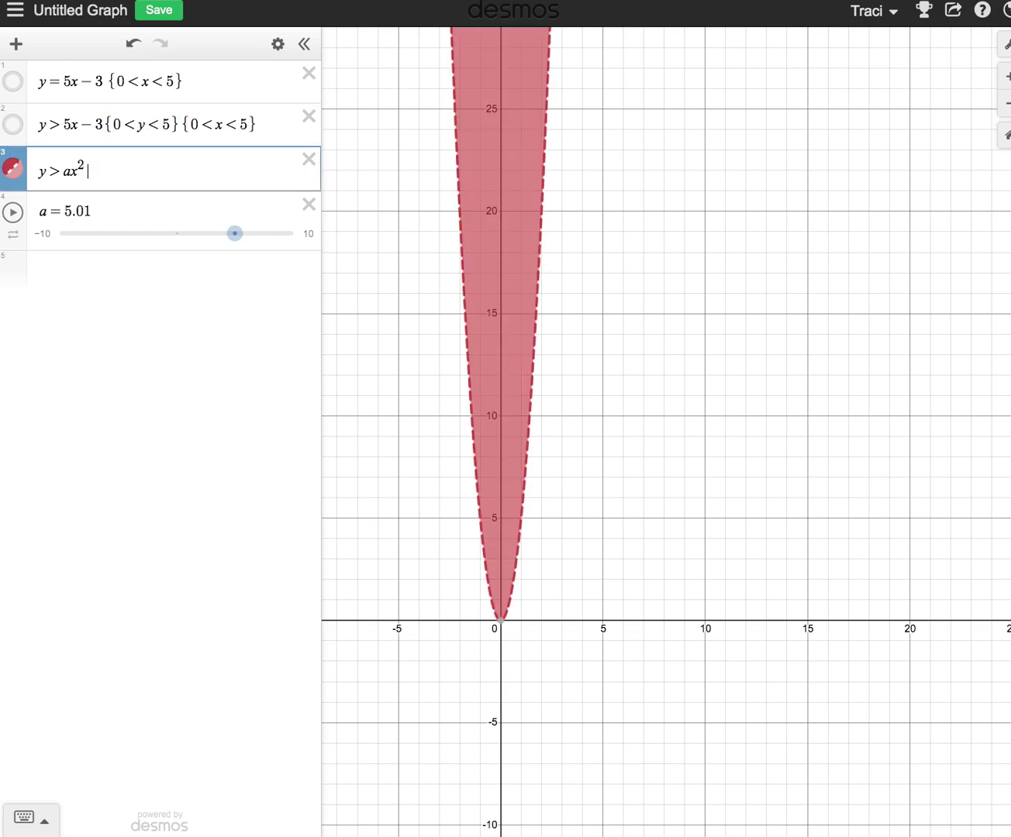
{"action": "key", "text": "ctrl+v"}
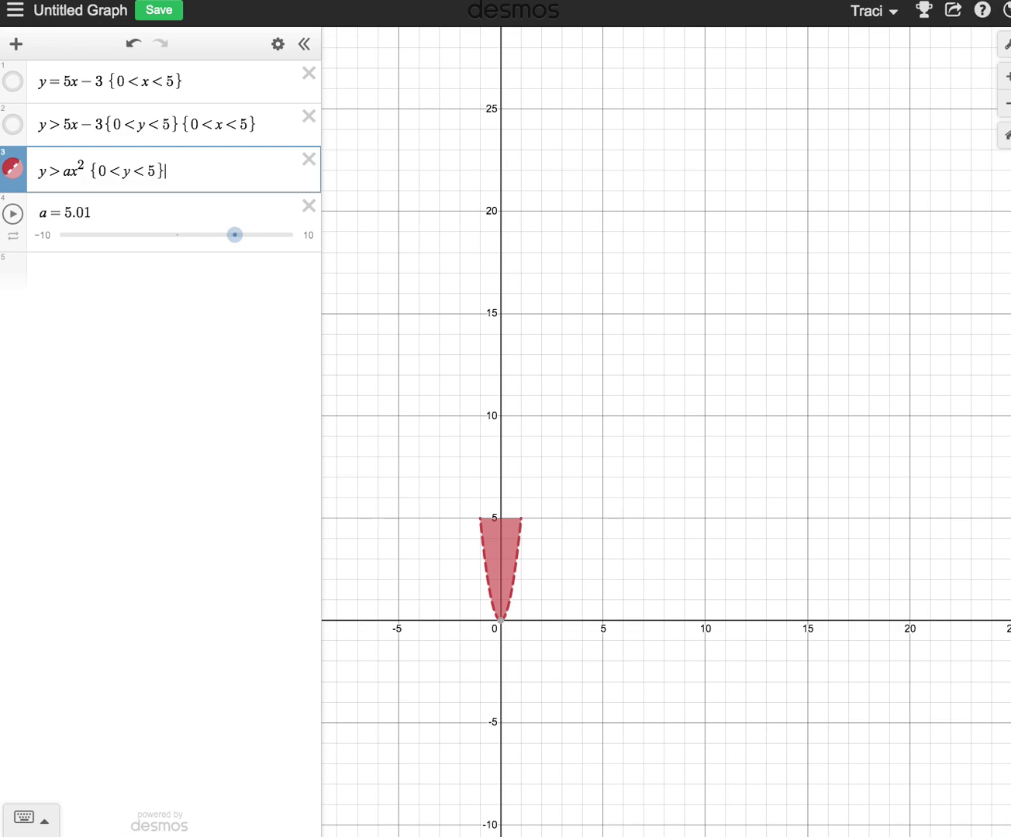
{"action": "left_click", "coordinate": [19, 218]}
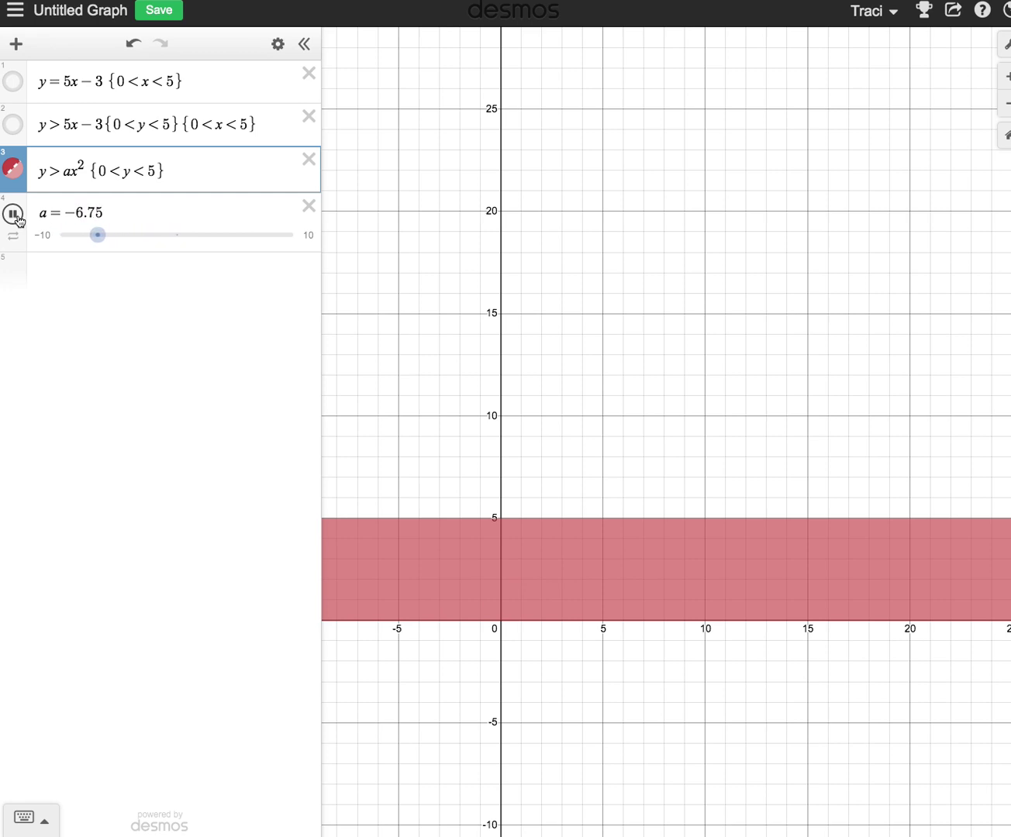
{"action": "left_click", "coordinate": [19, 217]}
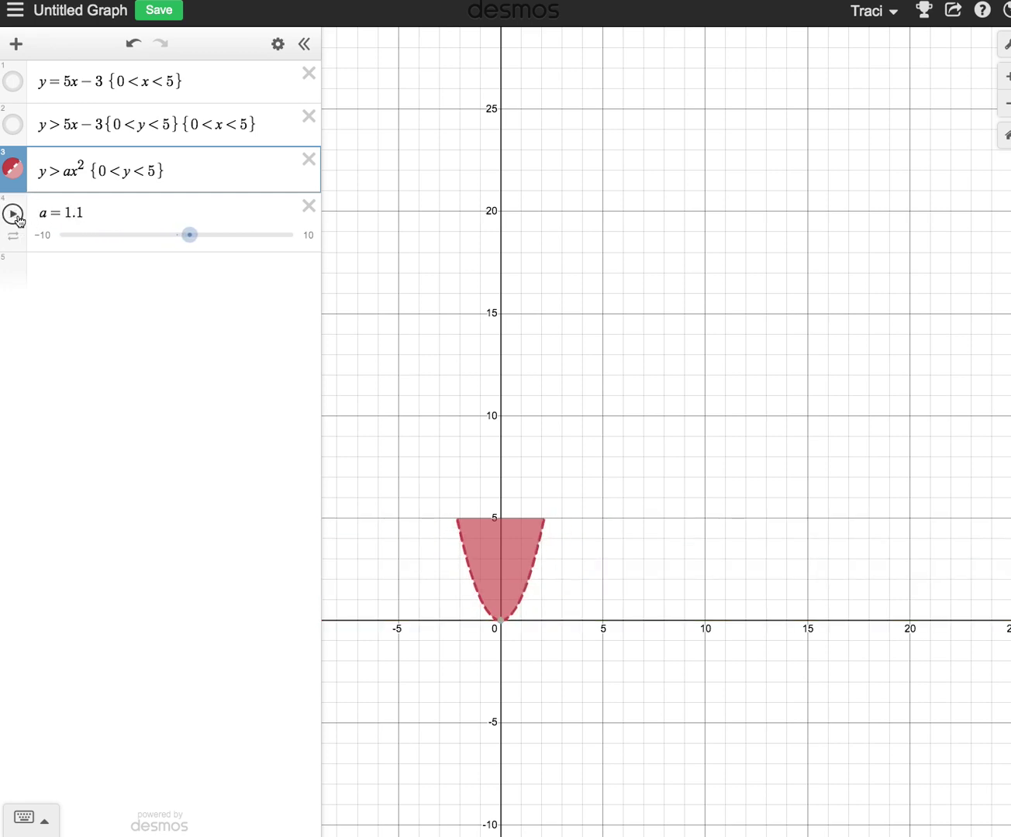
{"action": "left_click", "coordinate": [53, 271]}
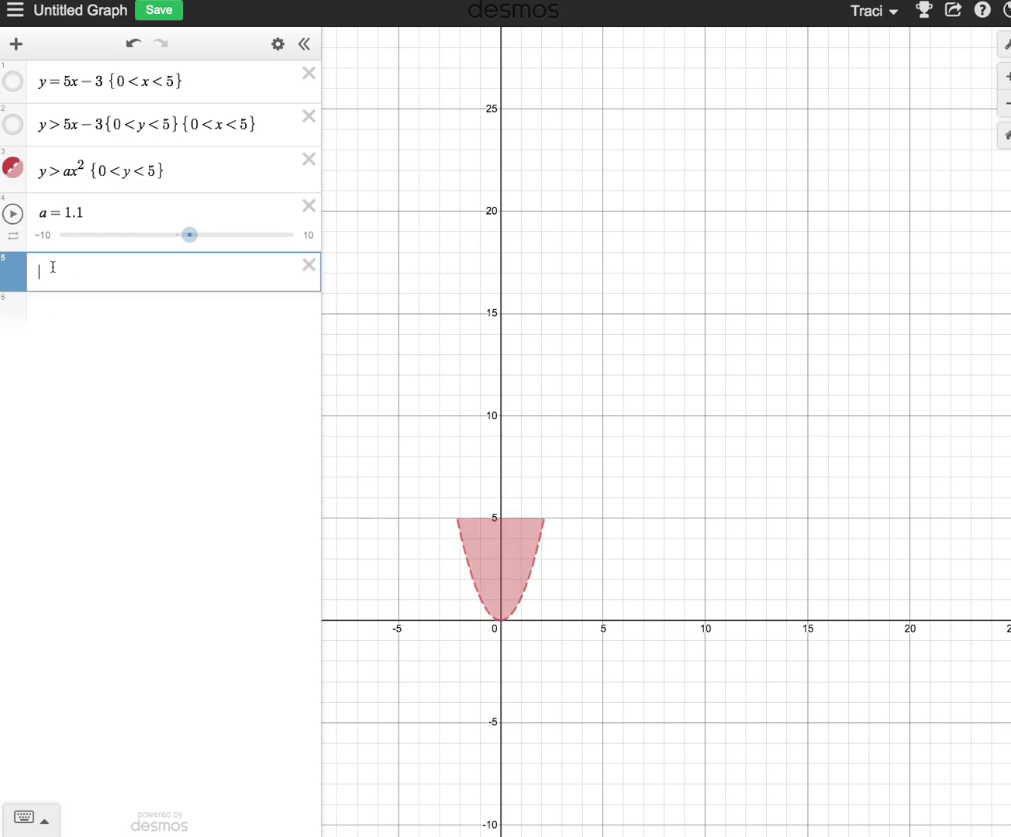